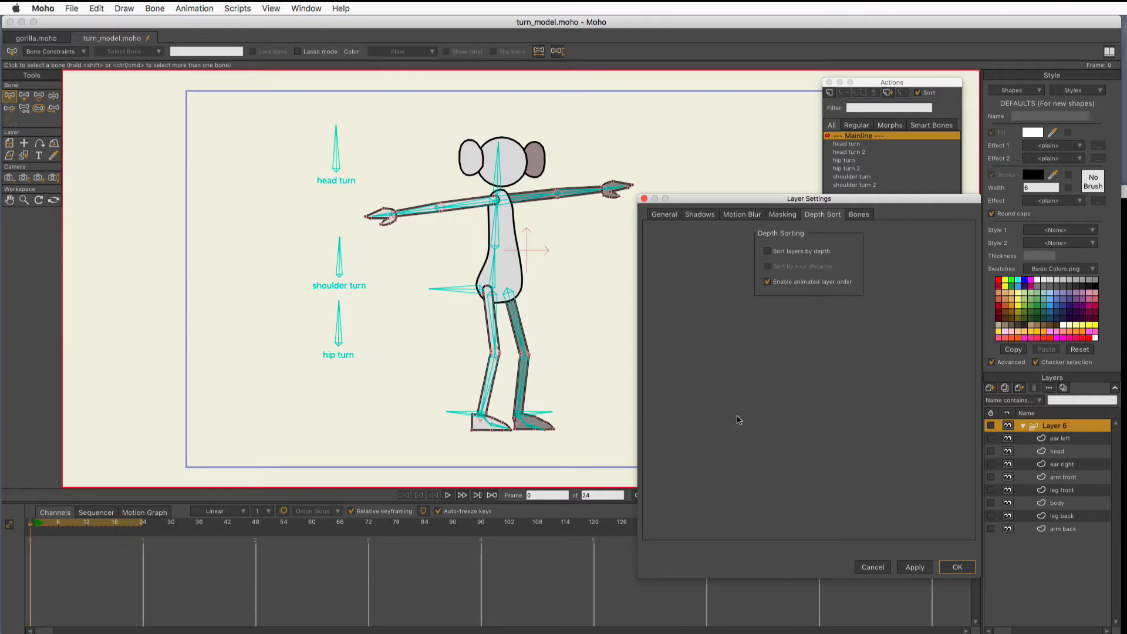
Step: Apply the depth sorting settings with animated layer order enabled for Layer 6
{"action": "left_click", "coordinate": [951, 567]}
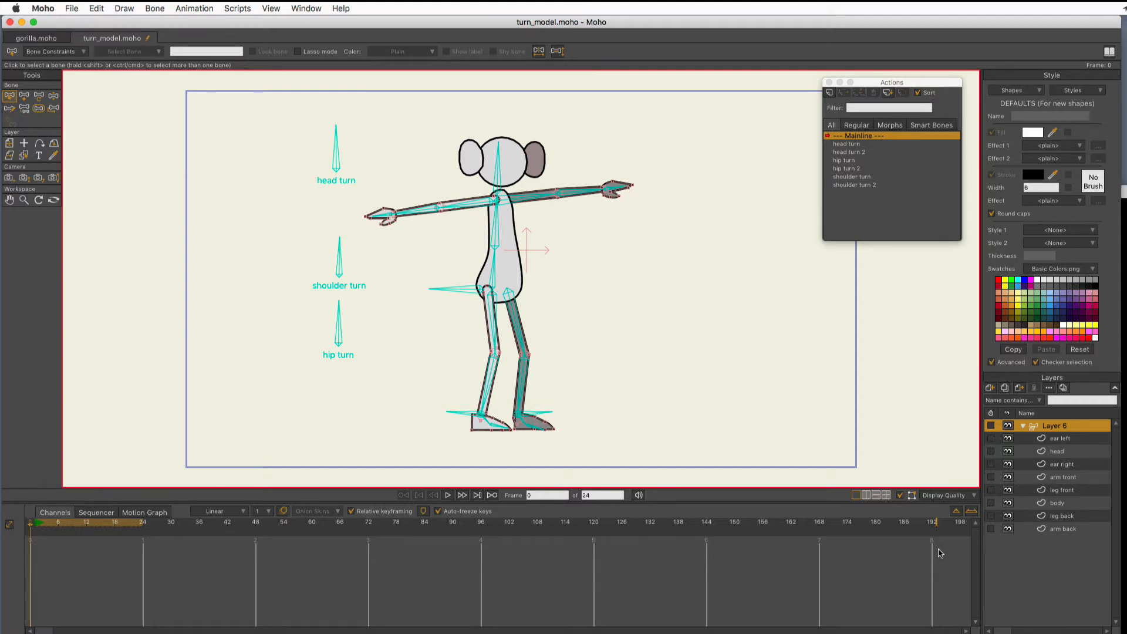
Step: At frame 12, move the head layer above the ear left layer, then reselect Layer 6
{"action": "left_click_drag", "start_coordinate": [59, 528], "coordinate": [85, 528]}
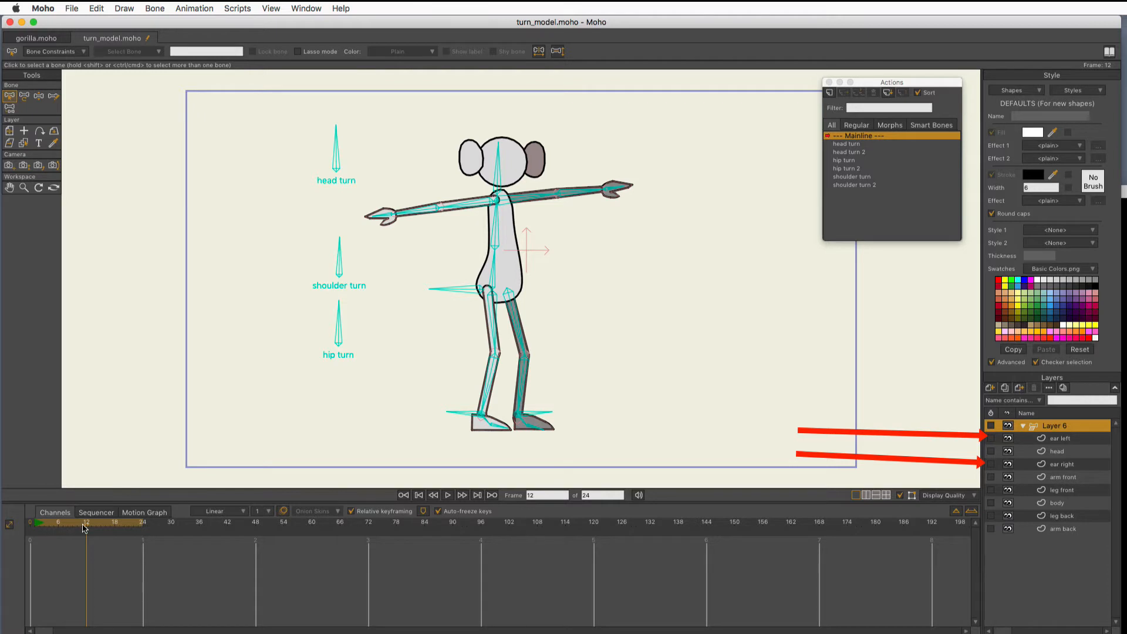
{"action": "left_click", "coordinate": [1066, 452]}
{"action": "left_click_drag", "start_coordinate": [1067, 454], "coordinate": [1068, 434]}
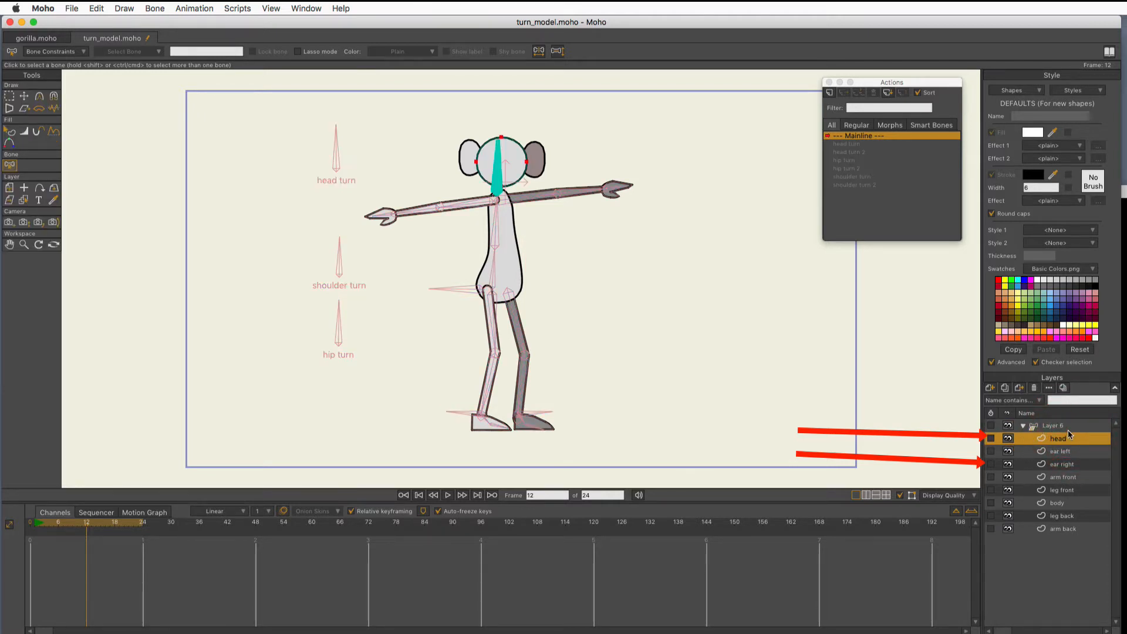
{"action": "left_click_drag", "start_coordinate": [86, 524], "coordinate": [88, 524]}
{"action": "left_click", "coordinate": [1068, 426]}
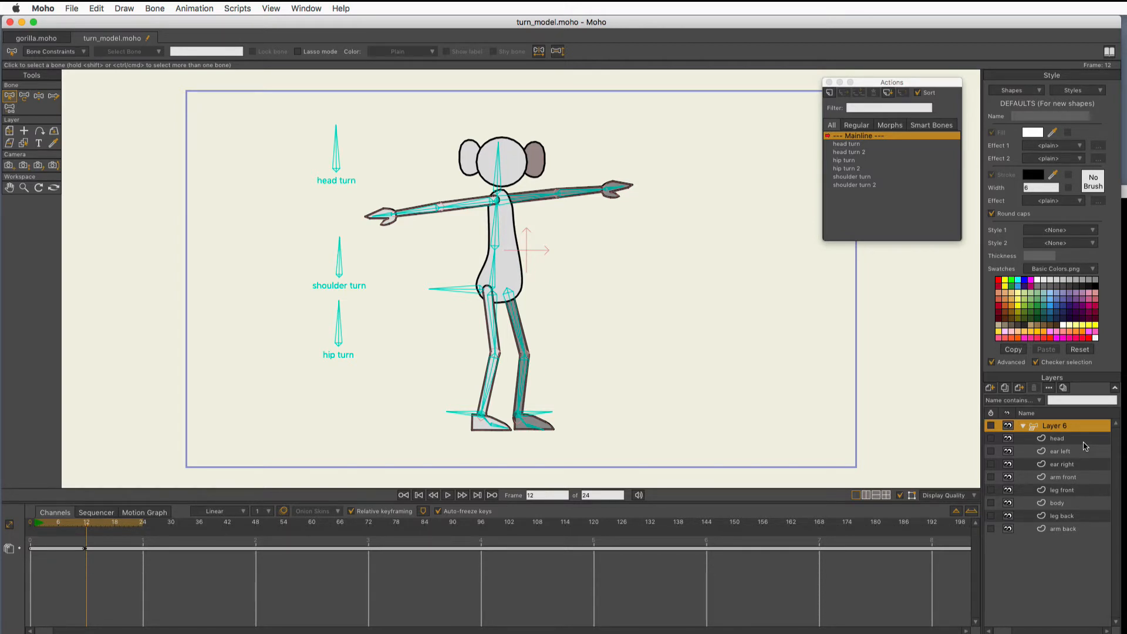
Step: At frame 12, move the leg back layer above the body layer and reselect Layer 6
{"action": "left_click", "coordinate": [1065, 516]}
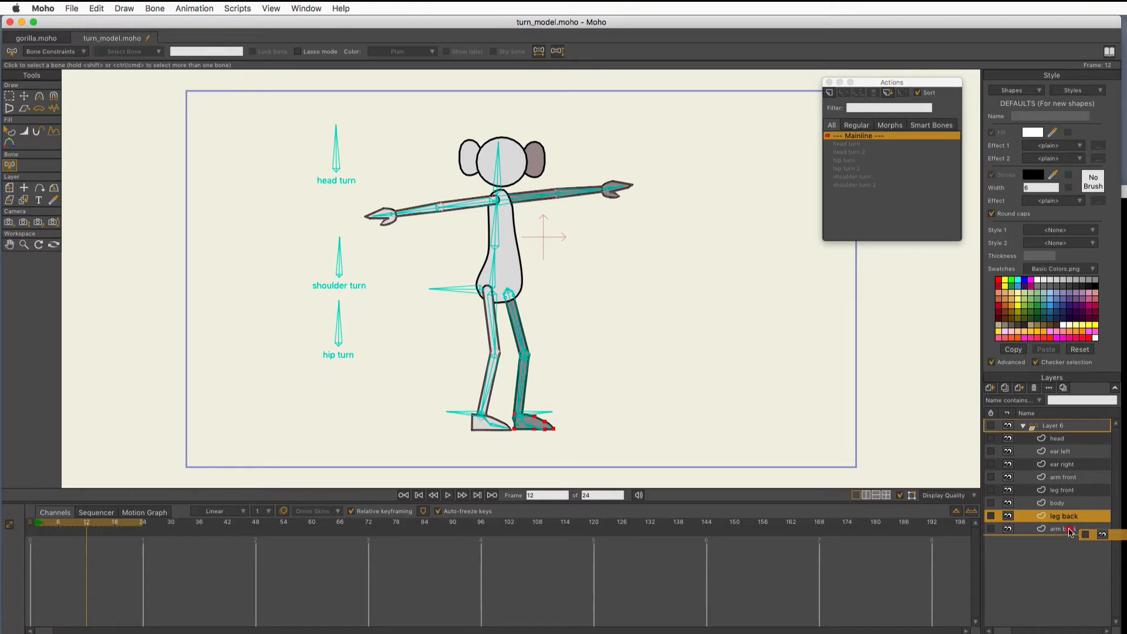
{"action": "left_click_drag", "start_coordinate": [1069, 508], "coordinate": [1066, 499]}
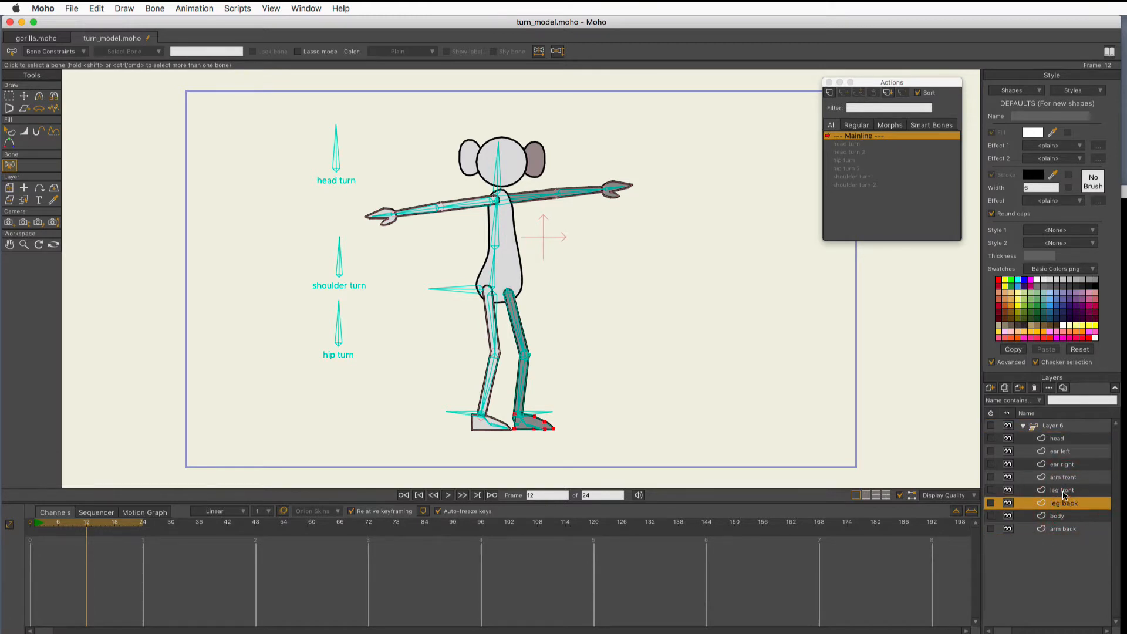
{"action": "left_click", "coordinate": [1055, 425]}
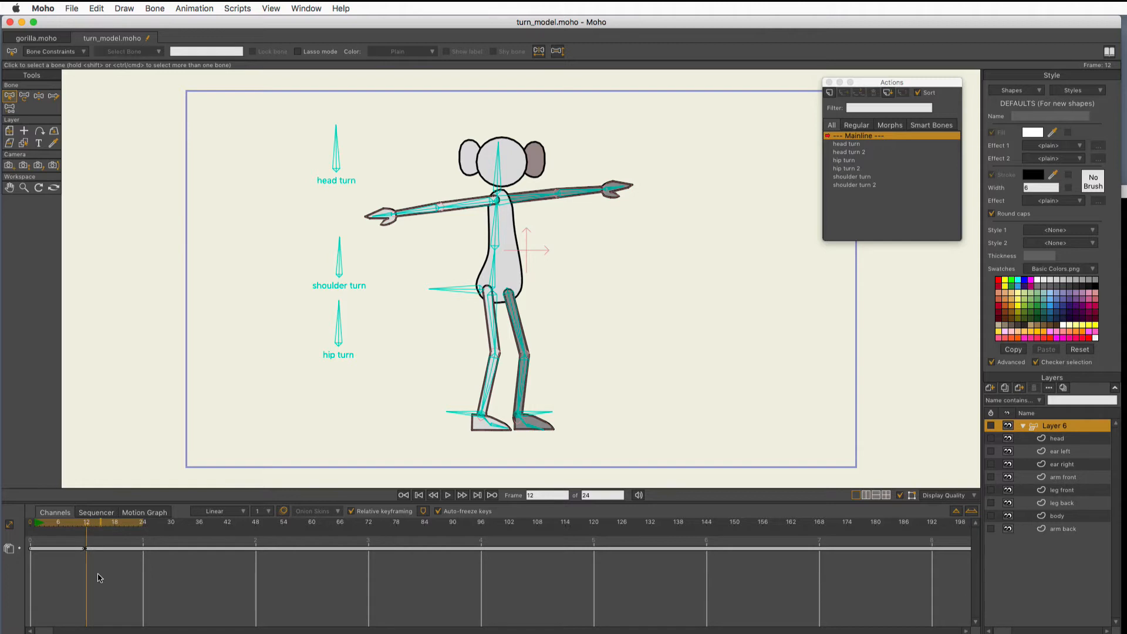
Step: Delete the layer ordering keyframe at frame 12 and return to frame 0
{"action": "left_click", "coordinate": [63, 528]}
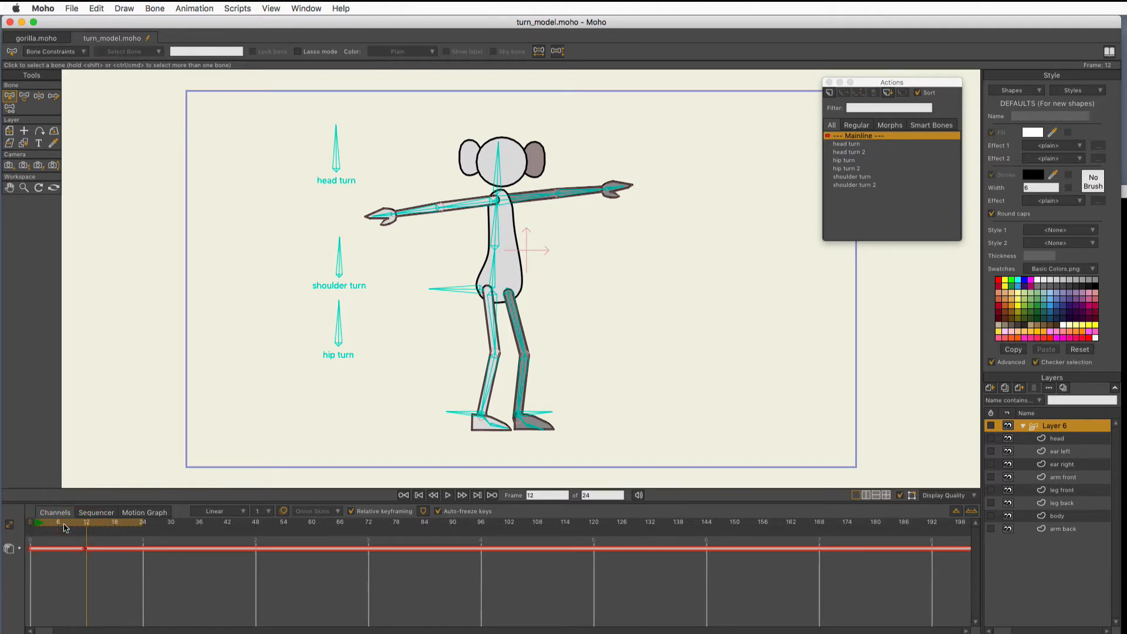
{"action": "key", "text": "BackSpace"}
{"action": "left_click", "coordinate": [27, 523]}
{"action": "mouse_move", "coordinate": [27, 523]}
{"action": "left_mouse_down"}
{"action": "mouse_move", "coordinate": [143, 522]}
{"action": "mouse_move", "coordinate": [43, 528]}
{"action": "mouse_move", "coordinate": [138, 524]}
{"action": "mouse_move", "coordinate": [80, 531]}
{"action": "mouse_move", "coordinate": [123, 533]}
{"action": "mouse_move", "coordinate": [32, 533]}
{"action": "left_mouse_up"}
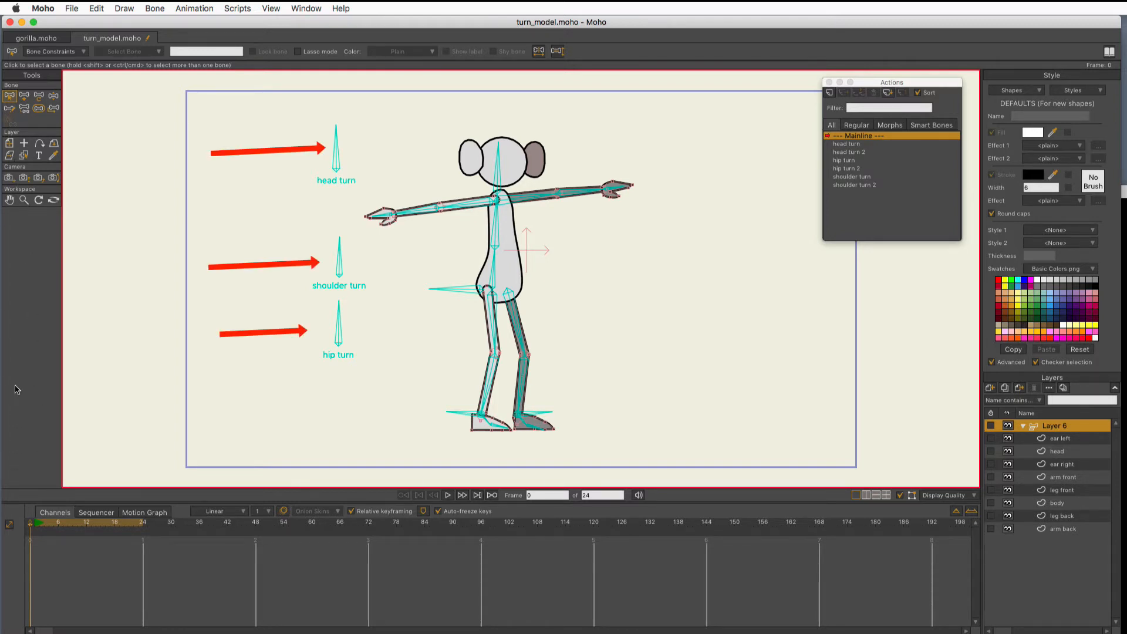
Step: Test the head turn, shoulder turn and hip turn control bones with the Manipulate Bones tool, then return to the Select Bone tool
{"action": "left_click", "coordinate": [54, 95]}
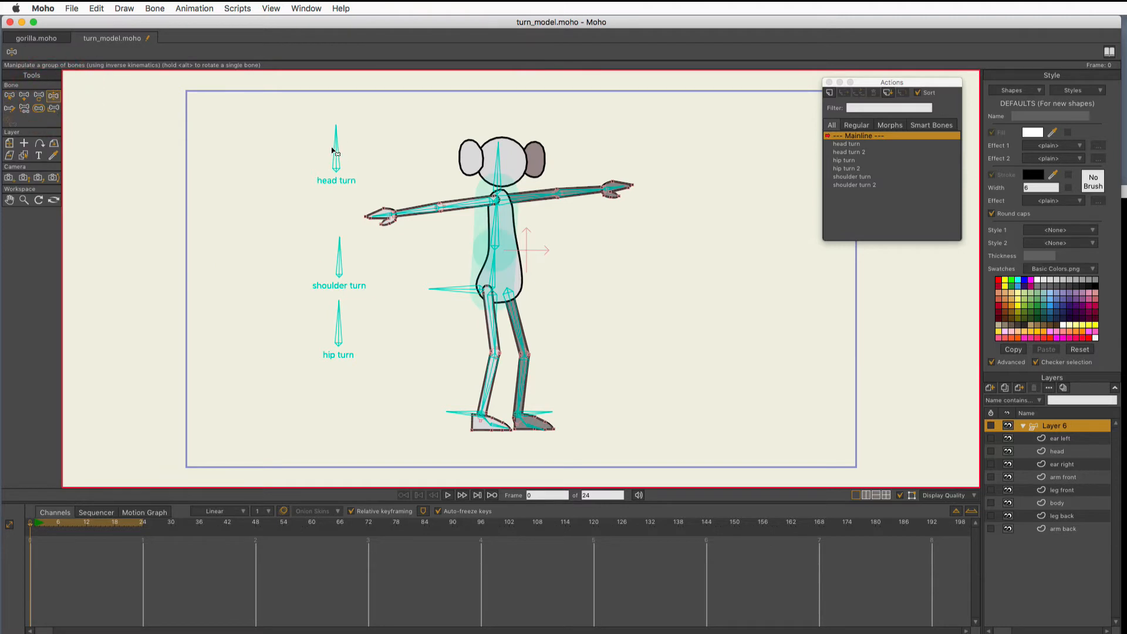
{"action": "mouse_move", "coordinate": [333, 150]}
{"action": "left_mouse_down"}
{"action": "mouse_move", "coordinate": [317, 150]}
{"action": "mouse_move", "coordinate": [311, 168]}
{"action": "mouse_move", "coordinate": [330, 131]}
{"action": "mouse_move", "coordinate": [311, 172]}
{"action": "mouse_move", "coordinate": [331, 132]}
{"action": "mouse_move", "coordinate": [306, 161]}
{"action": "mouse_move", "coordinate": [313, 178]}
{"action": "mouse_move", "coordinate": [340, 145]}
{"action": "mouse_move", "coordinate": [313, 147]}
{"action": "mouse_move", "coordinate": [303, 173]}
{"action": "mouse_move", "coordinate": [329, 161]}
{"action": "mouse_move", "coordinate": [311, 157]}
{"action": "mouse_move", "coordinate": [306, 174]}
{"action": "mouse_move", "coordinate": [329, 154]}
{"action": "mouse_move", "coordinate": [308, 176]}
{"action": "mouse_move", "coordinate": [330, 164]}
{"action": "mouse_move", "coordinate": [309, 175]}
{"action": "mouse_move", "coordinate": [327, 166]}
{"action": "mouse_move", "coordinate": [311, 169]}
{"action": "mouse_move", "coordinate": [320, 159]}
{"action": "mouse_move", "coordinate": [352, 157]}
{"action": "mouse_move", "coordinate": [313, 167]}
{"action": "mouse_move", "coordinate": [331, 151]}
{"action": "mouse_move", "coordinate": [351, 172]}
{"action": "mouse_move", "coordinate": [335, 156]}
{"action": "mouse_move", "coordinate": [347, 171]}
{"action": "mouse_move", "coordinate": [368, 151]}
{"action": "mouse_move", "coordinate": [344, 148]}
{"action": "left_mouse_up"}
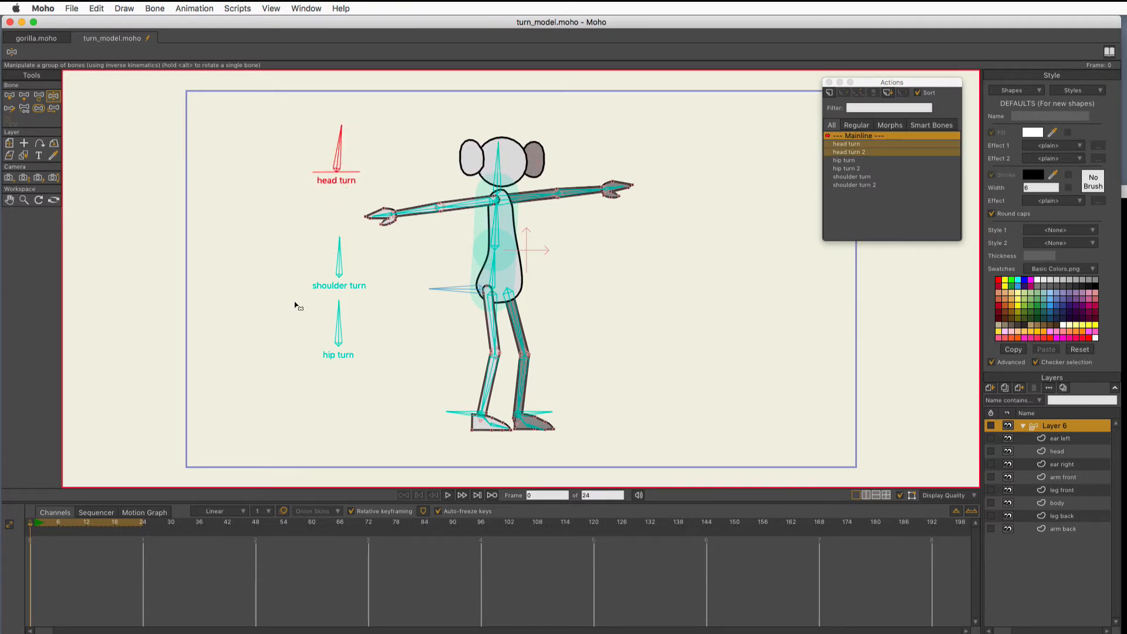
{"action": "left_click", "coordinate": [9, 97]}
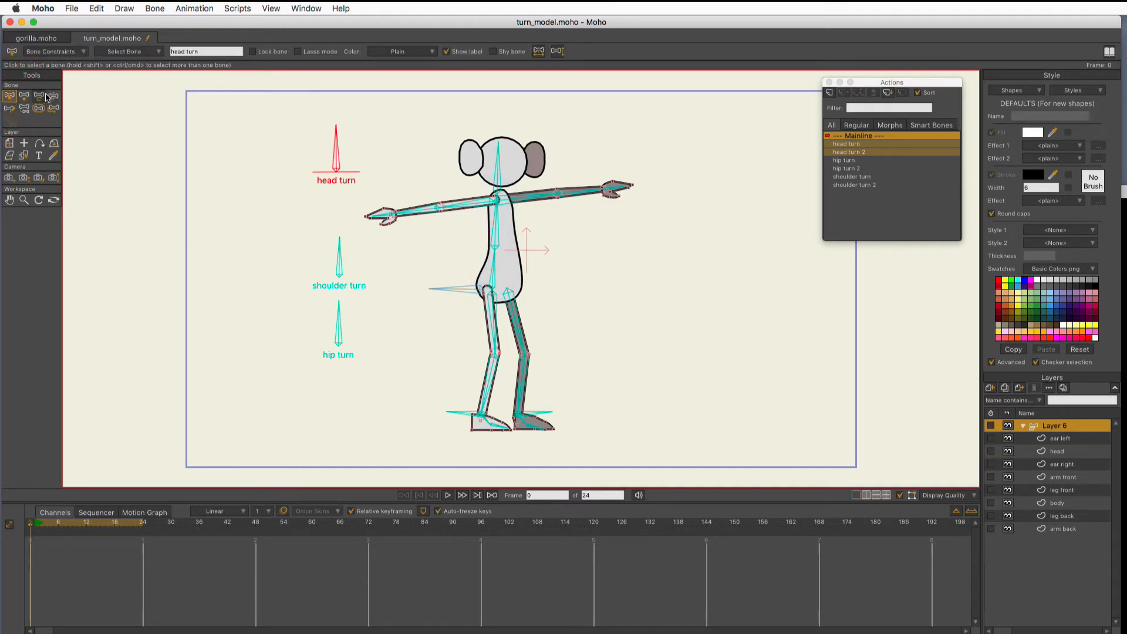
{"action": "left_click", "coordinate": [52, 96]}
{"action": "mouse_move", "coordinate": [338, 254]}
{"action": "left_mouse_down"}
{"action": "mouse_move", "coordinate": [315, 272]}
{"action": "mouse_move", "coordinate": [332, 258]}
{"action": "mouse_move", "coordinate": [339, 270]}
{"action": "left_mouse_up"}
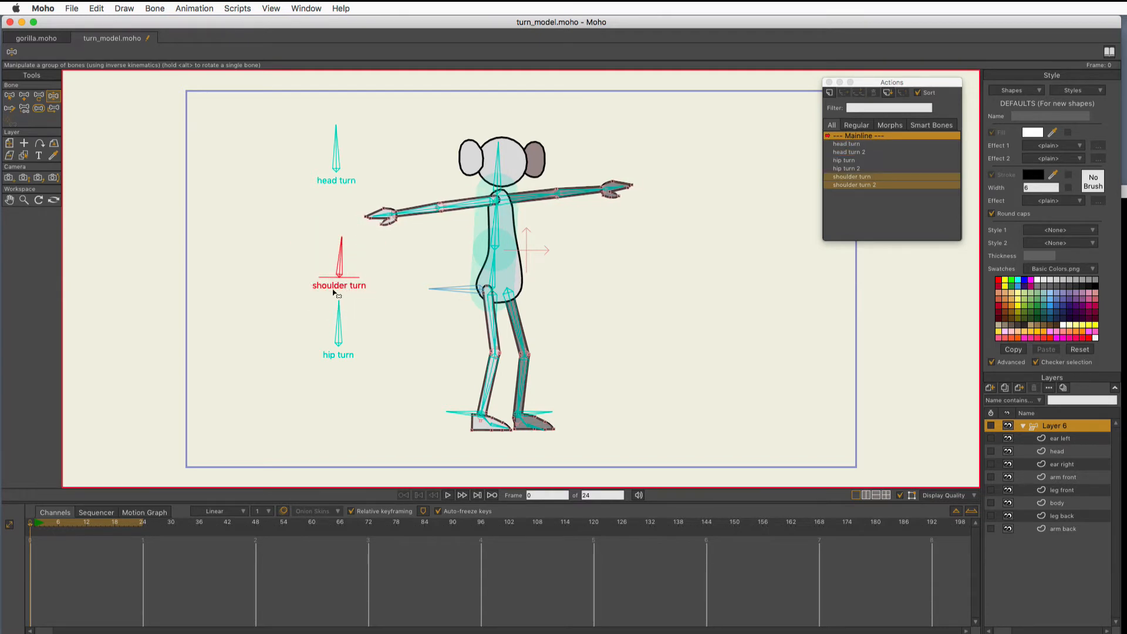
{"action": "mouse_move", "coordinate": [340, 320]}
{"action": "left_mouse_down"}
{"action": "mouse_move", "coordinate": [315, 332]}
{"action": "mouse_move", "coordinate": [334, 323]}
{"action": "left_mouse_up"}
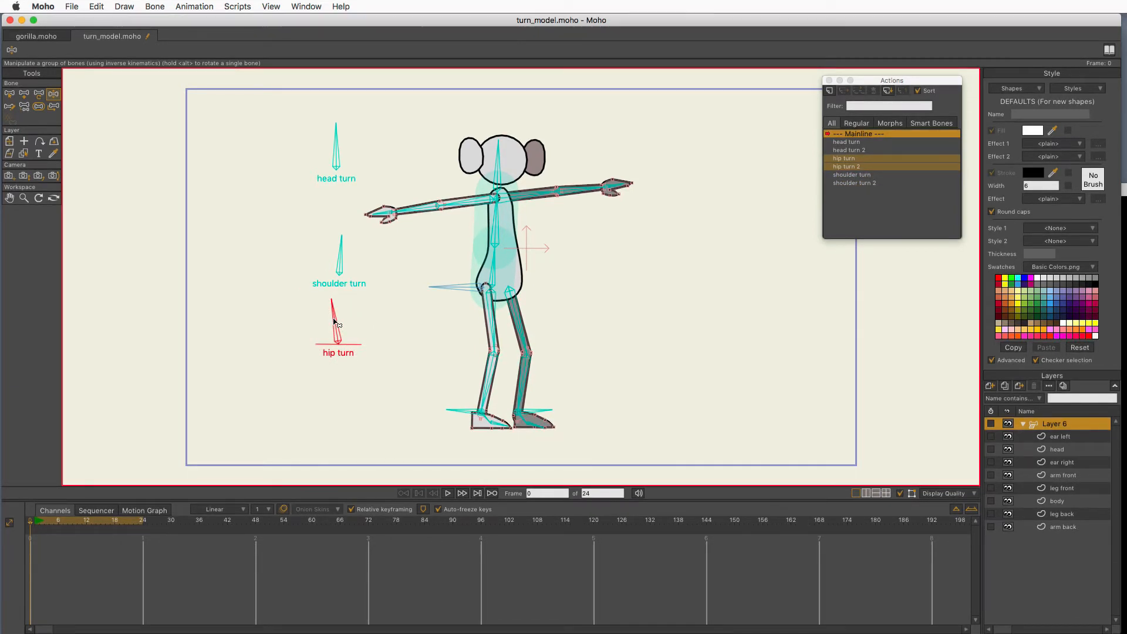
{"action": "left_click", "coordinate": [9, 94]}
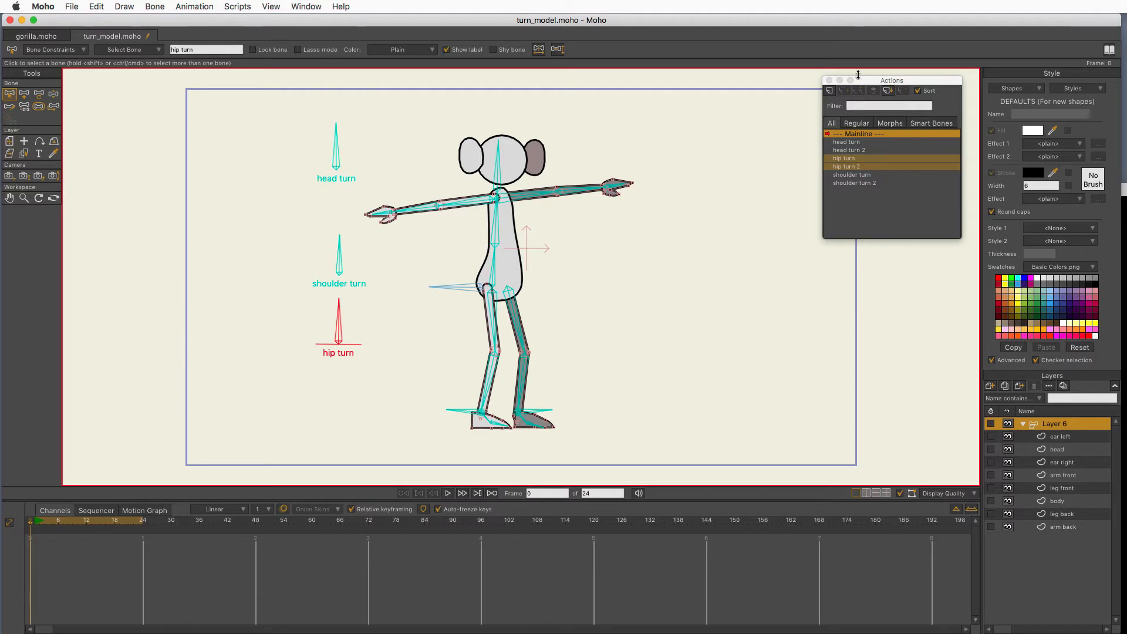
Step: Move the Actions window beside the character and select the head turn, shoulder turn and hip turn bones one after another
{"action": "left_click_drag", "start_coordinate": [857, 81], "coordinate": [748, 242]}
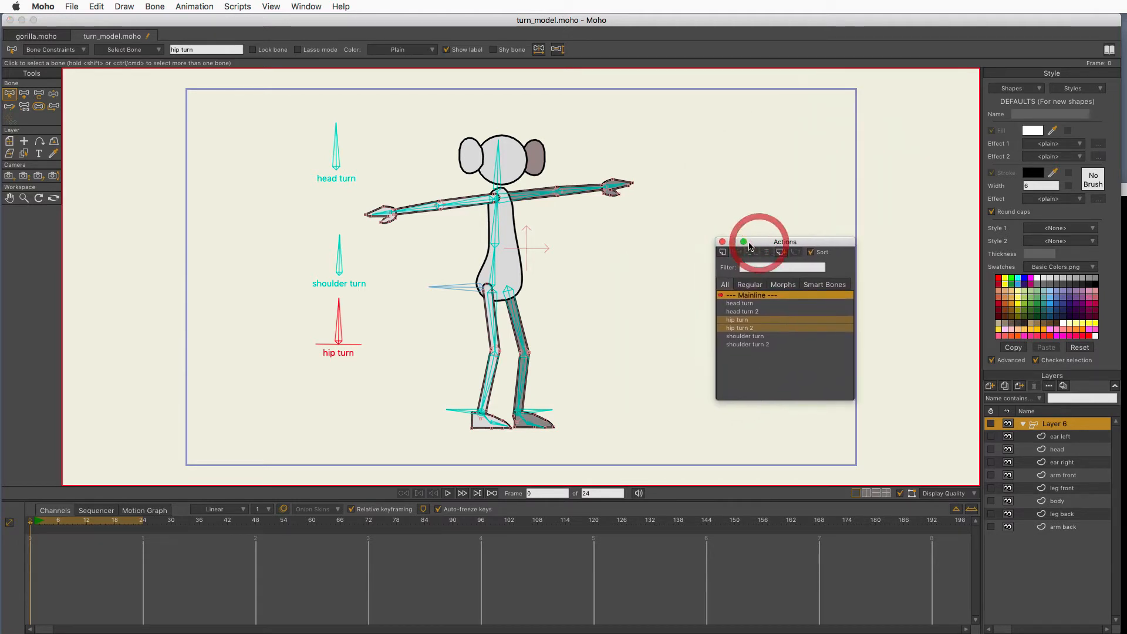
{"action": "left_click", "coordinate": [336, 145]}
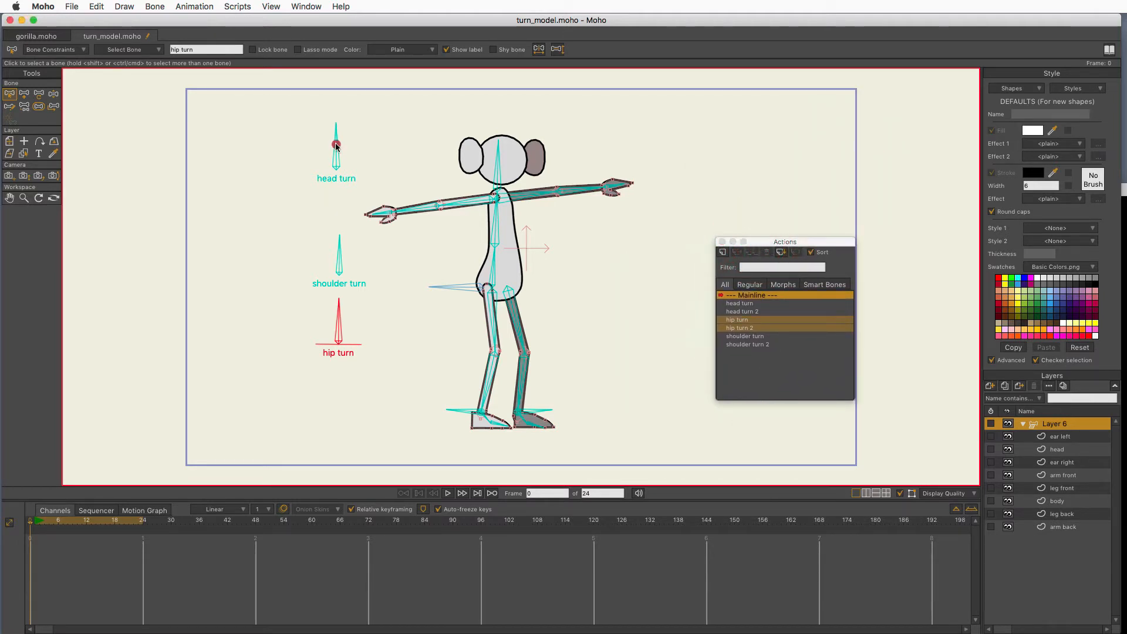
{"action": "left_click", "coordinate": [339, 263]}
{"action": "left_click", "coordinate": [339, 319]}
Step: Open the head turn action and scrub to its layer ordering keyframe at frame 25
{"action": "double_click", "coordinate": [721, 304]}
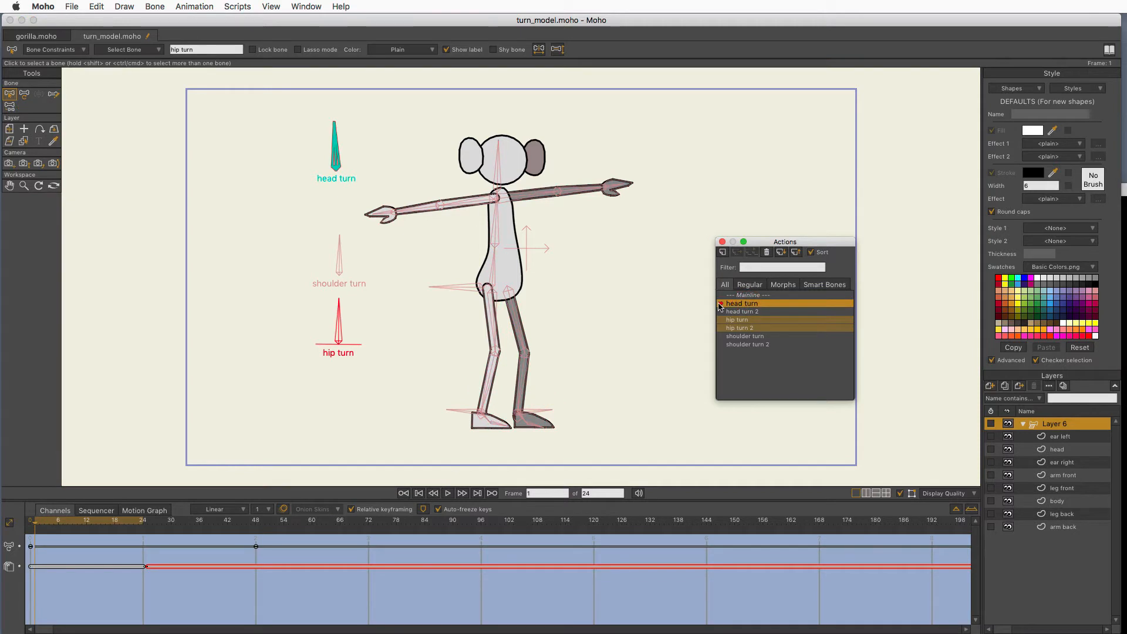
{"action": "left_click", "coordinate": [178, 597]}
{"action": "left_click", "coordinate": [60, 530]}
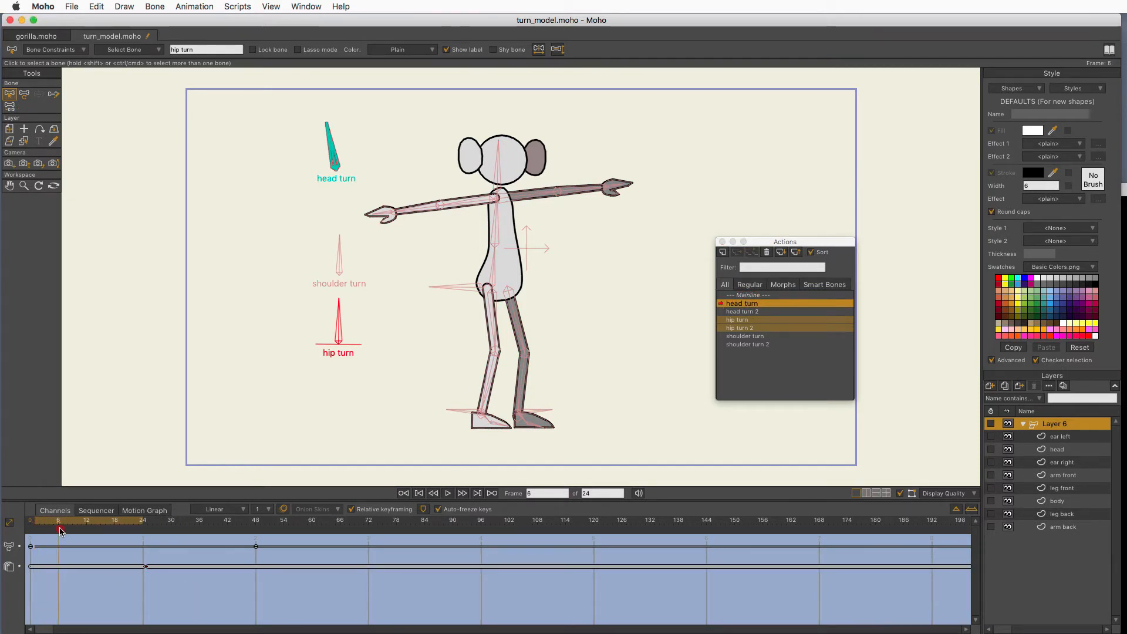
{"action": "left_click_drag", "start_coordinate": [61, 531], "coordinate": [145, 583]}
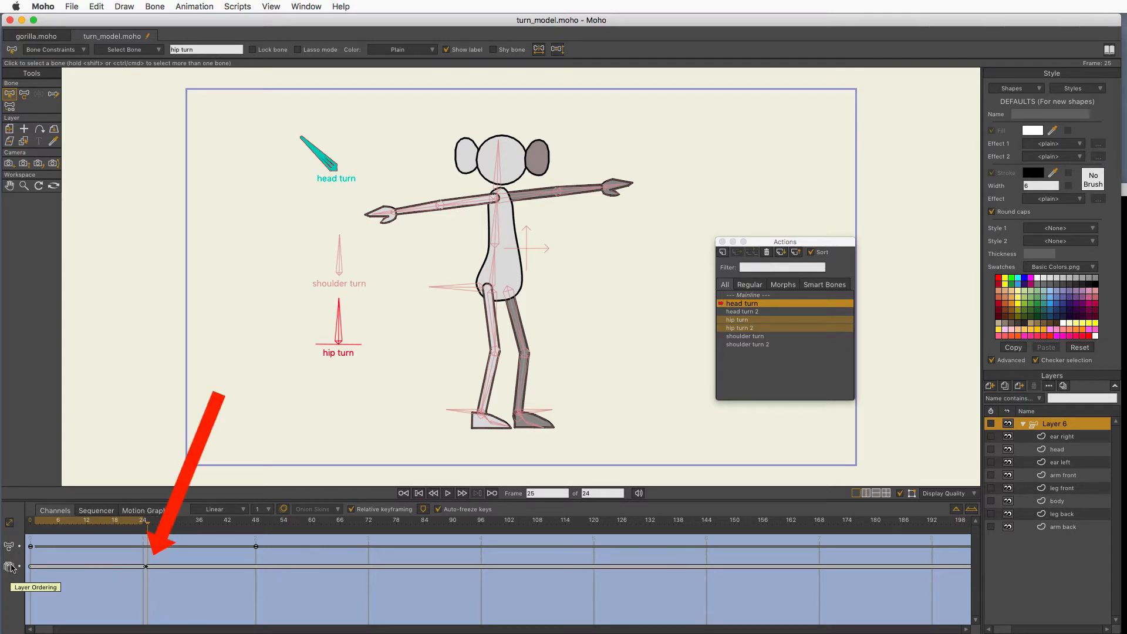
{"action": "left_click_drag", "start_coordinate": [145, 524], "coordinate": [144, 570]}
{"action": "left_click_drag", "start_coordinate": [145, 569], "coordinate": [148, 570]}
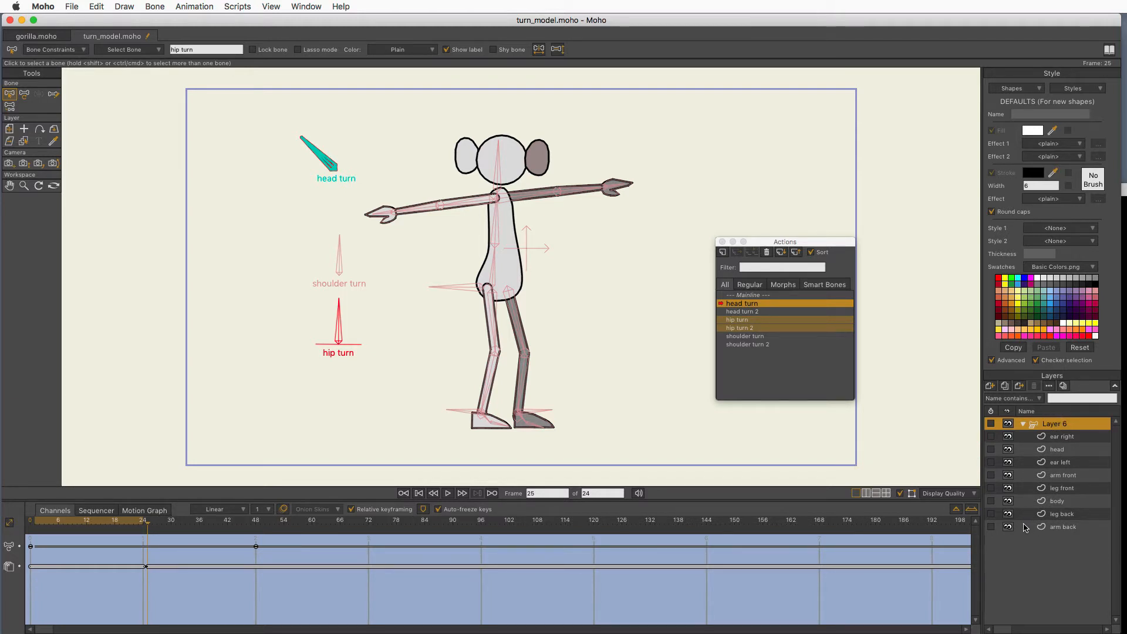
Step: Scrub through the hip turn action, then open hip turn 2 and inspect its layer ordering keyframe at frame 25
{"action": "double_click", "coordinate": [749, 319]}
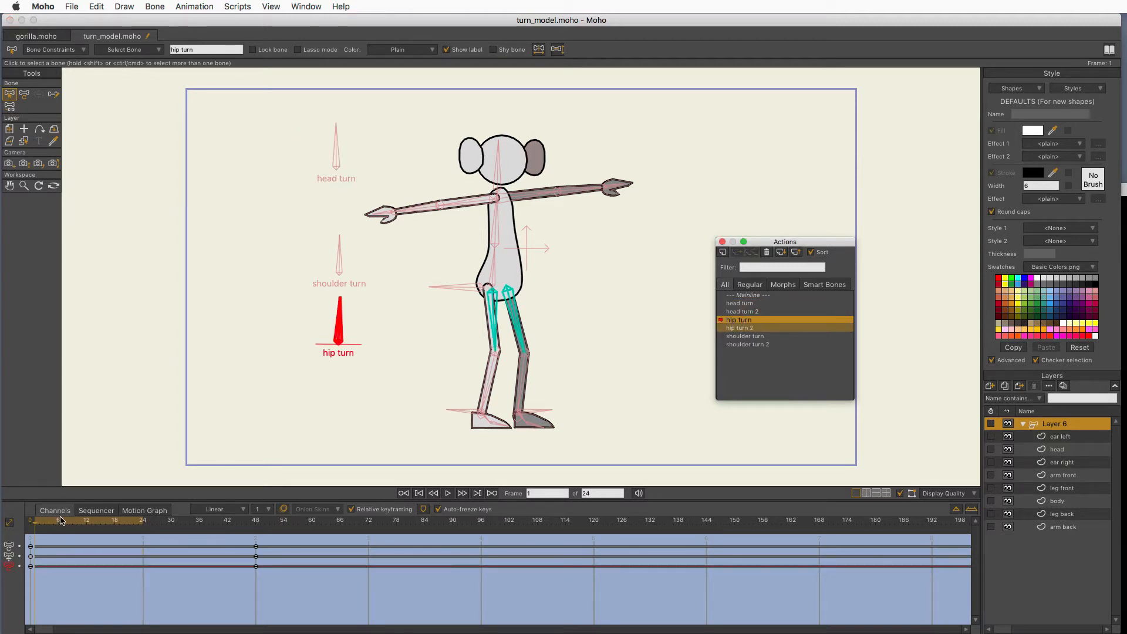
{"action": "left_click_drag", "start_coordinate": [58, 522], "coordinate": [88, 523]}
{"action": "double_click", "coordinate": [753, 328]}
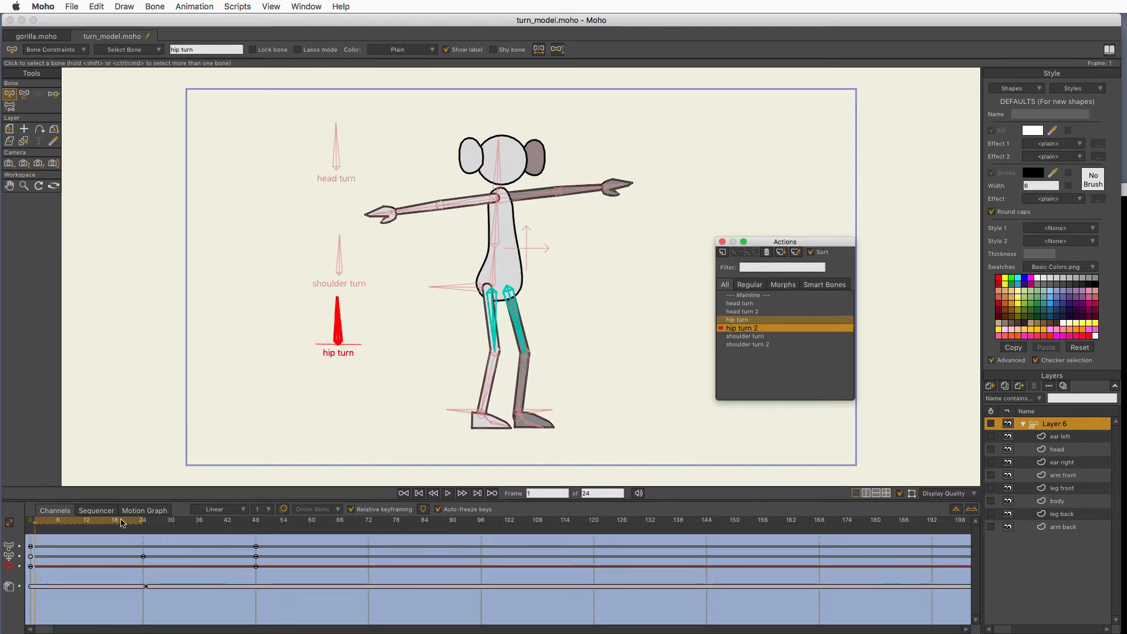
{"action": "left_click", "coordinate": [68, 524]}
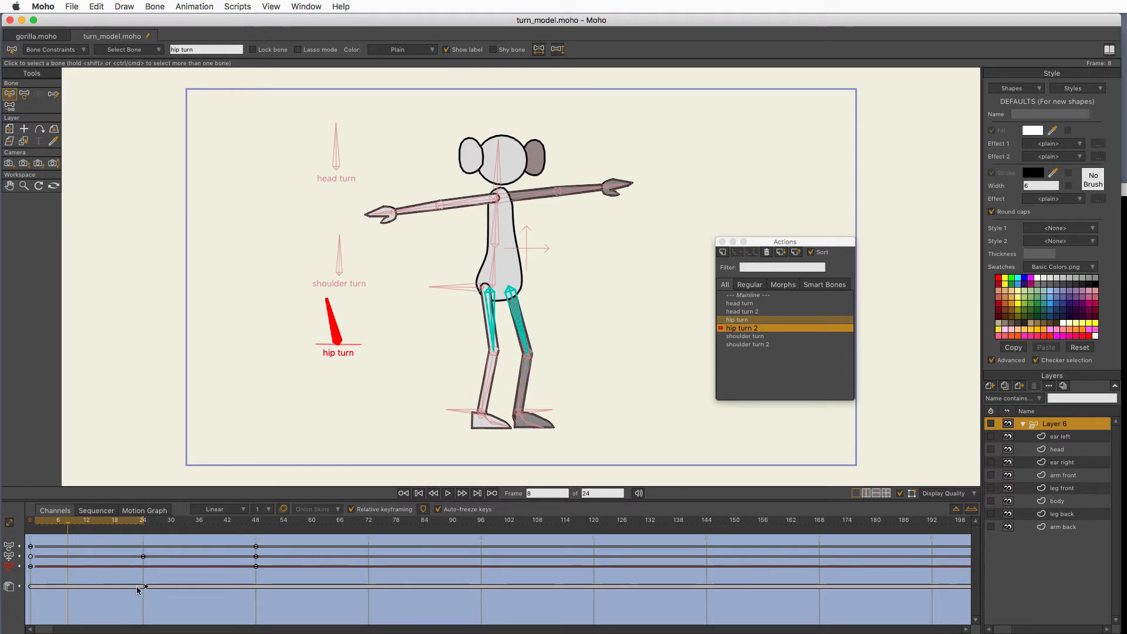
{"action": "mouse_move", "coordinate": [66, 525]}
{"action": "left_mouse_down"}
{"action": "mouse_move", "coordinate": [147, 524]}
{"action": "mouse_move", "coordinate": [145, 544]}
{"action": "left_mouse_up"}
{"action": "left_click", "coordinate": [147, 525]}
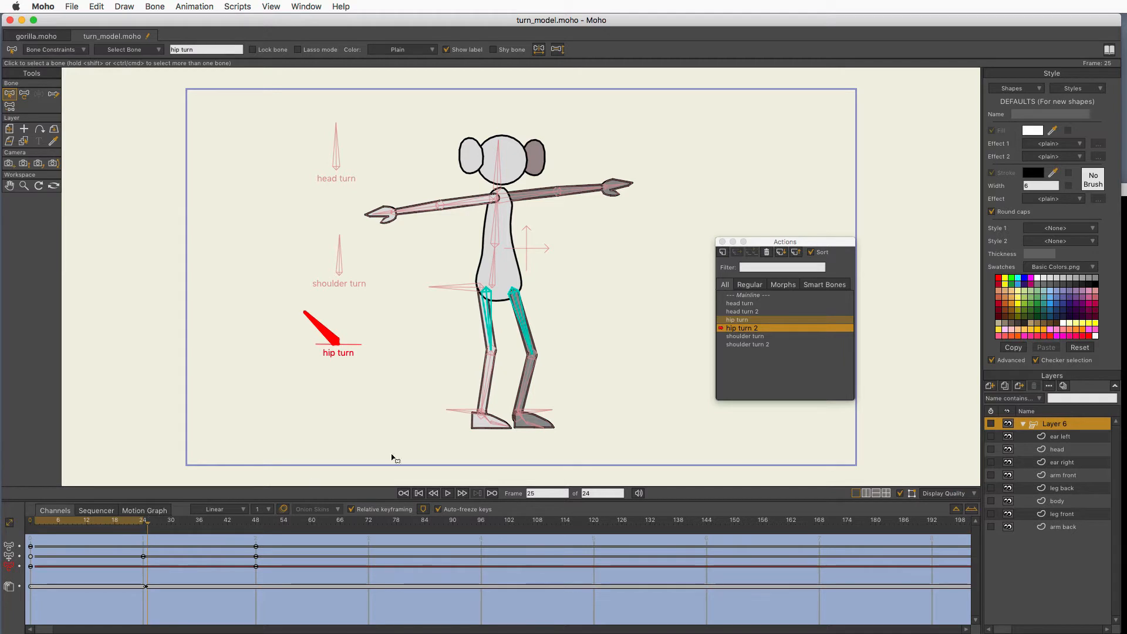
Step: Open the shoulder turn 2 action and scrub to frame 24 to examine the arms beside the layer ordering keyframe
{"action": "left_click", "coordinate": [763, 344]}
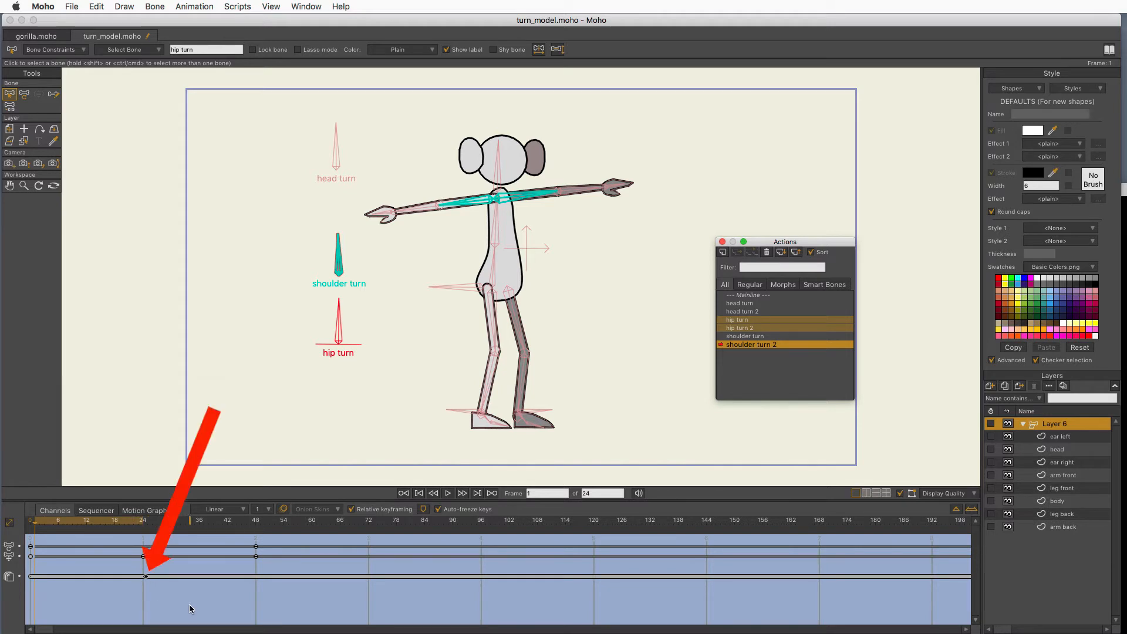
{"action": "left_click", "coordinate": [135, 542]}
{"action": "left_click_drag", "start_coordinate": [135, 542], "coordinate": [144, 542]}
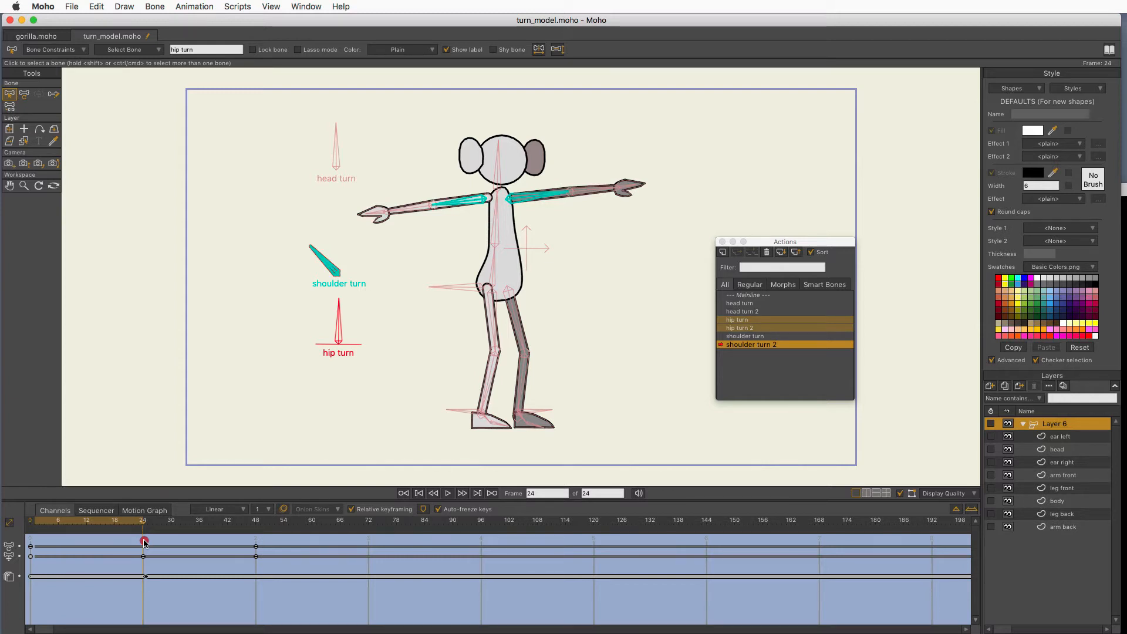
{"action": "left_click_drag", "start_coordinate": [144, 542], "coordinate": [141, 548]}
Step: Make Mainline the active action again and deselect the hip turn bone
{"action": "left_click", "coordinate": [752, 297]}
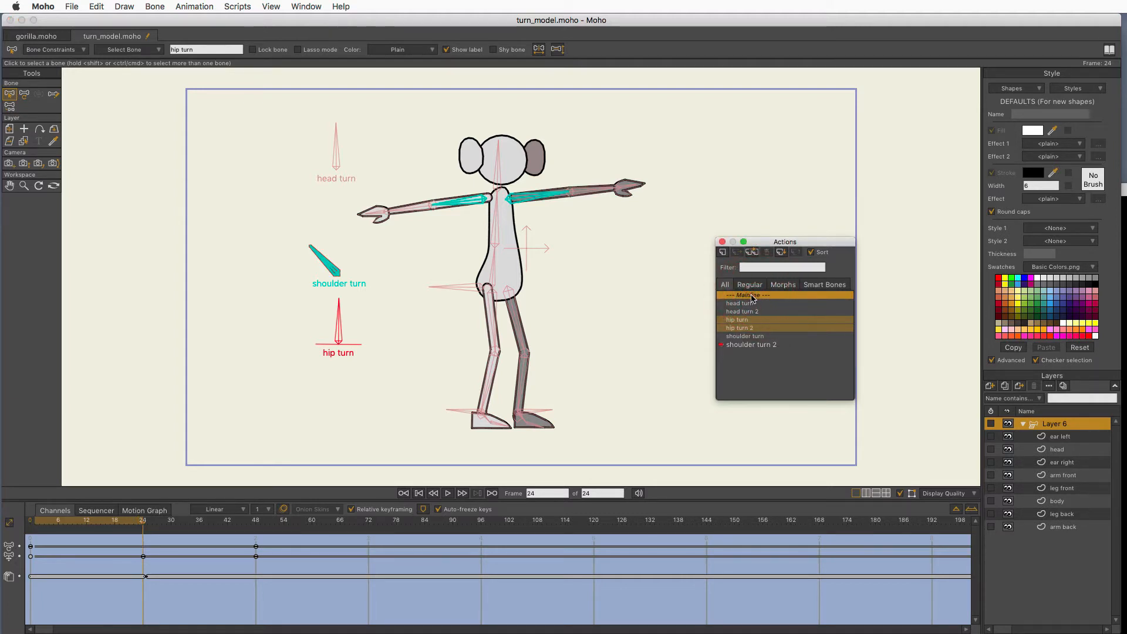
{"action": "double_click", "coordinate": [753, 296]}
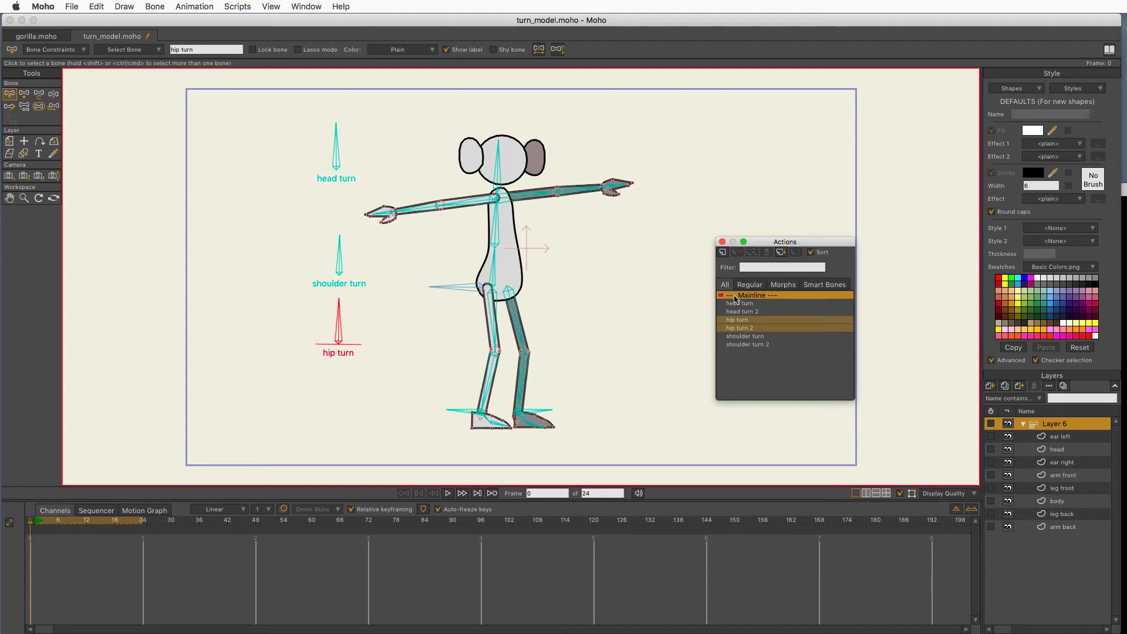
{"action": "left_click", "coordinate": [652, 399]}
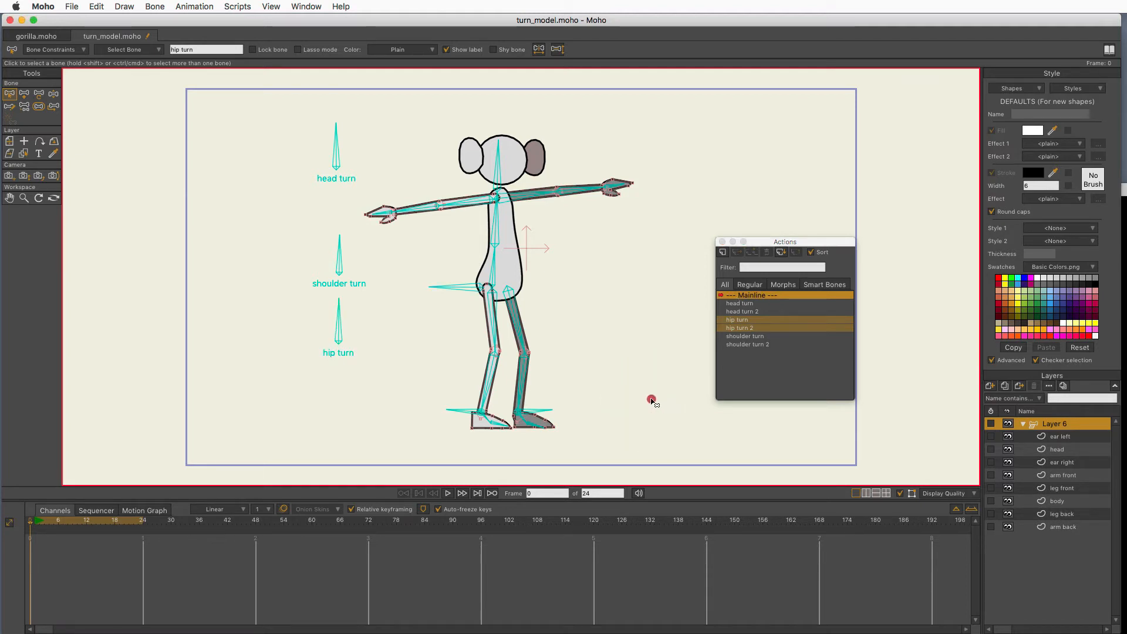
Step: At frame 18, rotate the hip turn bone counterclockwise toward horizontal with the Transform Bone tool so the leg layers swap order
{"action": "left_click", "coordinate": [65, 524]}
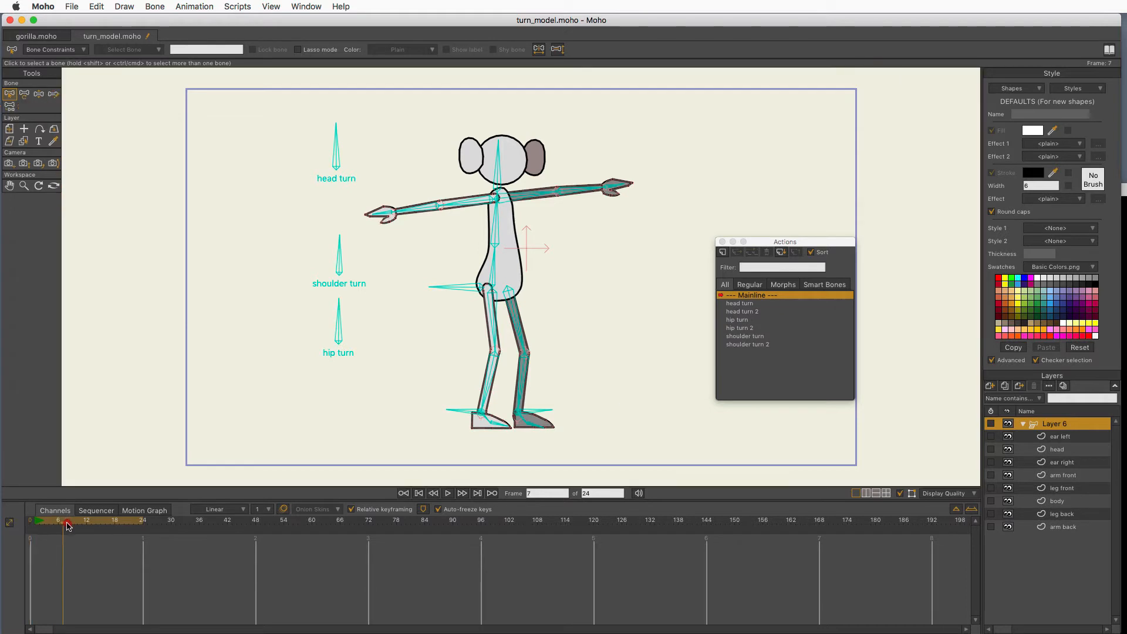
{"action": "left_click_drag", "start_coordinate": [68, 526], "coordinate": [112, 543]}
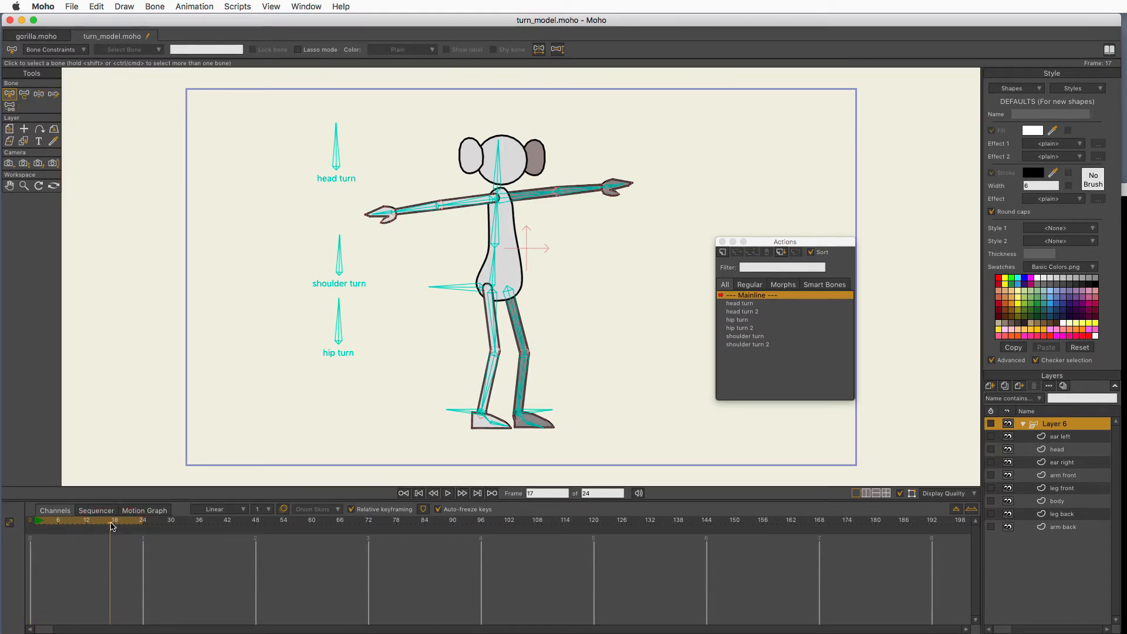
{"action": "left_click", "coordinate": [115, 522]}
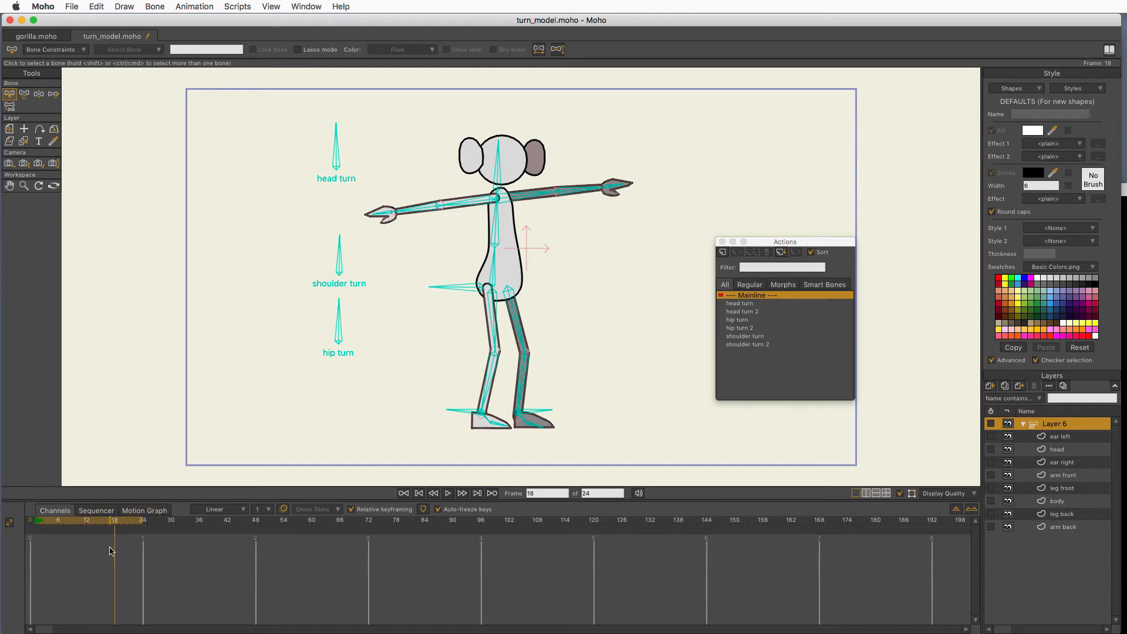
{"action": "left_click", "coordinate": [28, 94]}
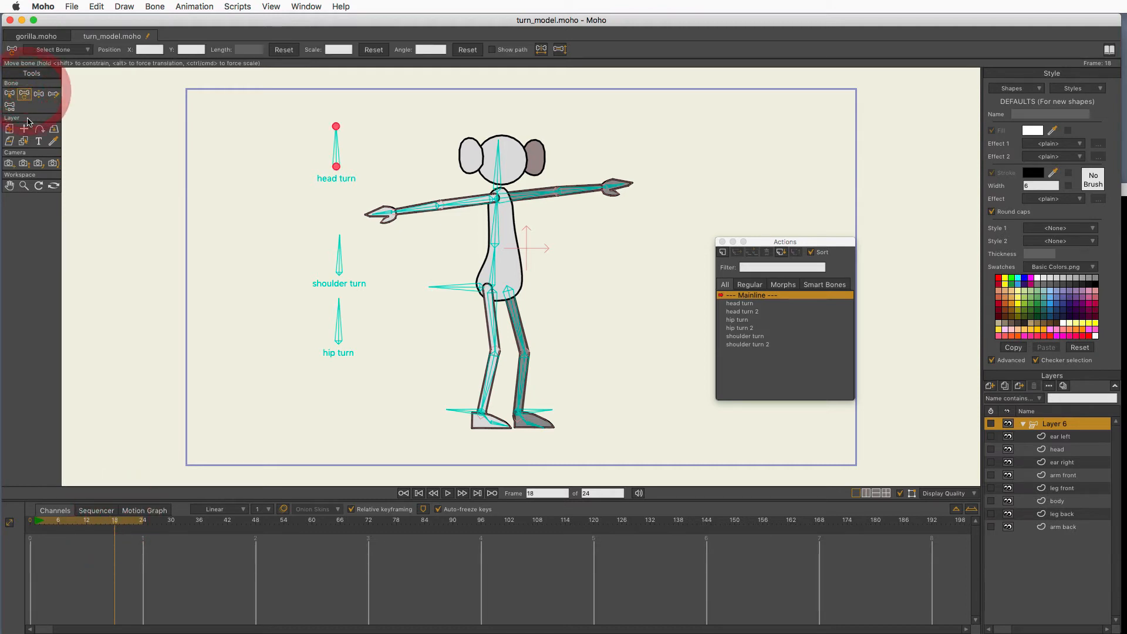
{"action": "left_click", "coordinate": [333, 300]}
{"action": "left_click_drag", "start_coordinate": [339, 317], "coordinate": [301, 326]}
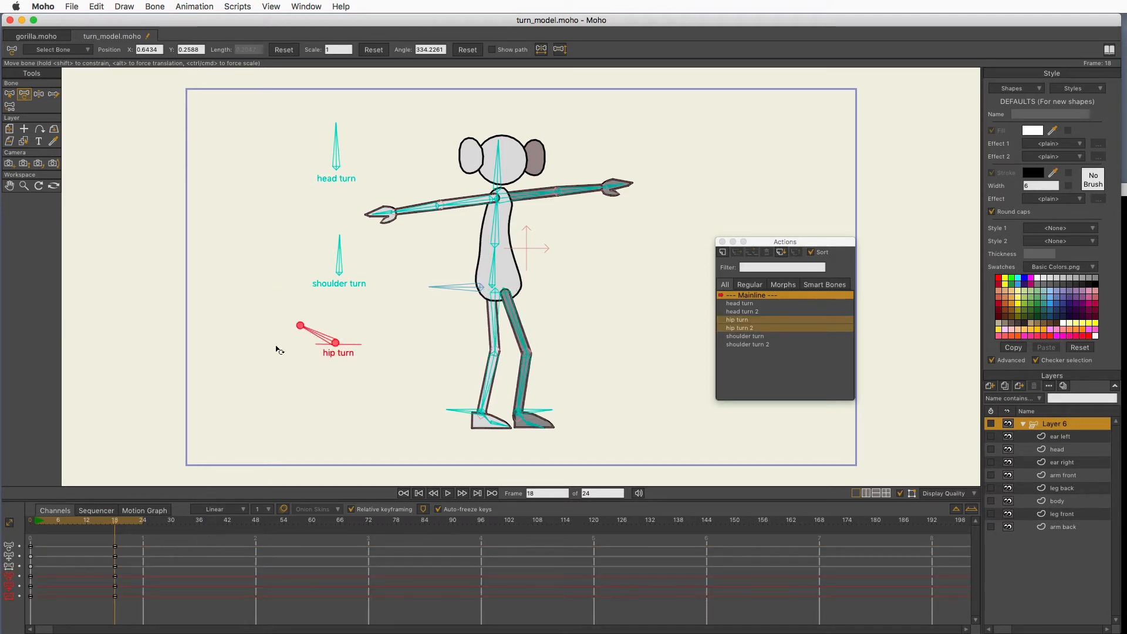
Step: Rotate the hip turn, head turn and shoulder turn bones counterclockwise to roughly horizontal at frame 18
{"action": "mouse_move", "coordinate": [310, 329]}
{"action": "left_mouse_down"}
{"action": "mouse_move", "coordinate": [325, 322]}
{"action": "mouse_move", "coordinate": [304, 324]}
{"action": "mouse_move", "coordinate": [297, 342]}
{"action": "left_mouse_up"}
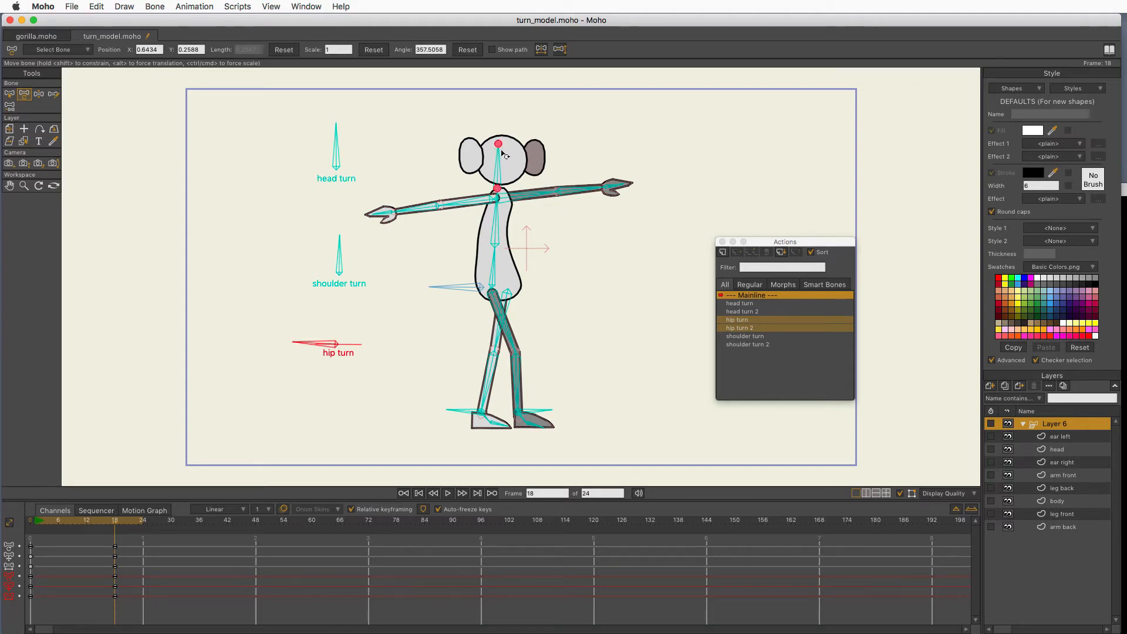
{"action": "left_click", "coordinate": [337, 149]}
{"action": "left_click_drag", "start_coordinate": [337, 151], "coordinate": [300, 171]}
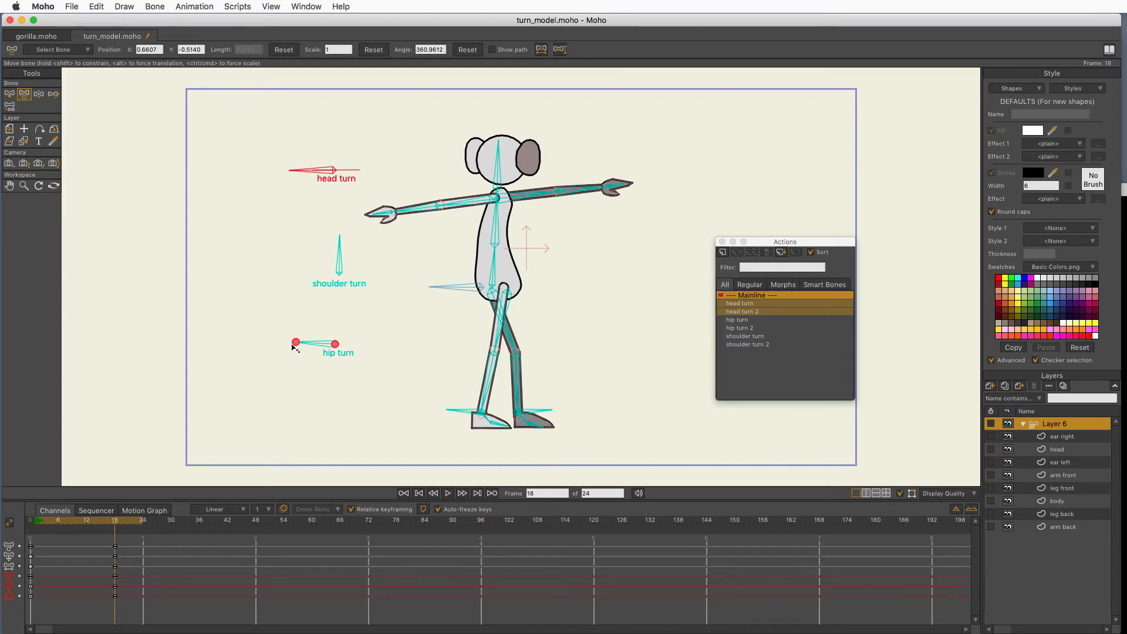
{"action": "left_click", "coordinate": [331, 255]}
{"action": "left_click_drag", "start_coordinate": [340, 251], "coordinate": [289, 293]}
{"action": "left_click", "coordinate": [311, 343]}
Step: Delete the keyframes at frame 18, then rotate the shoulder turn and head turn bones counterclockwise again
{"action": "left_click_drag", "start_coordinate": [107, 541], "coordinate": [137, 602]}
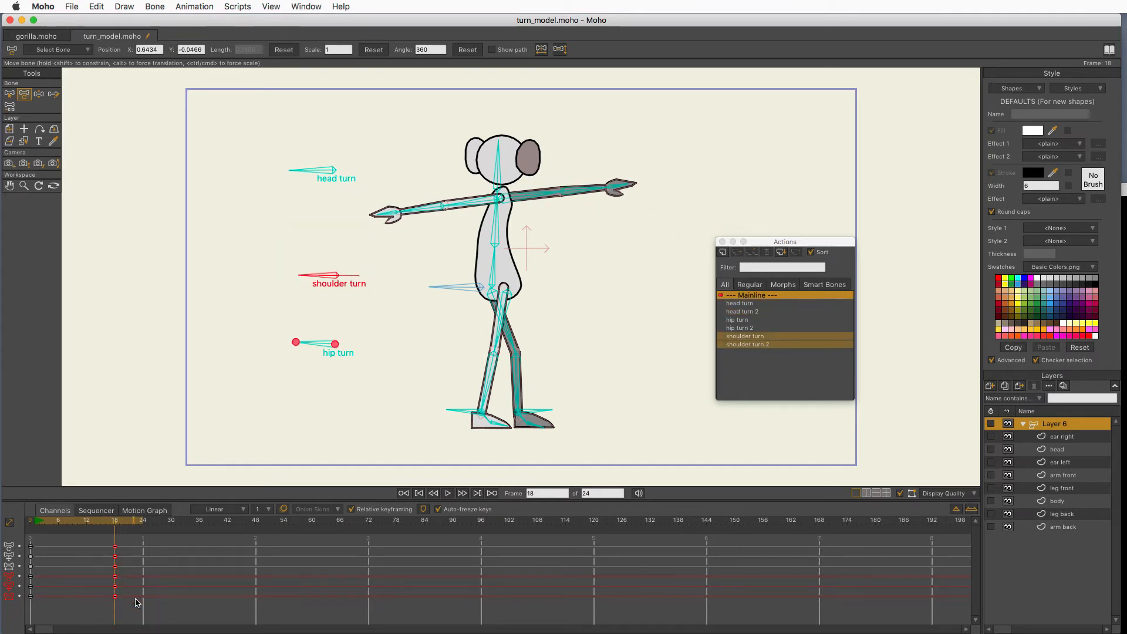
{"action": "key", "text": "BackSpace"}
{"action": "left_click_drag", "start_coordinate": [344, 252], "coordinate": [309, 274]}
{"action": "left_click_drag", "start_coordinate": [336, 137], "coordinate": [316, 151]}
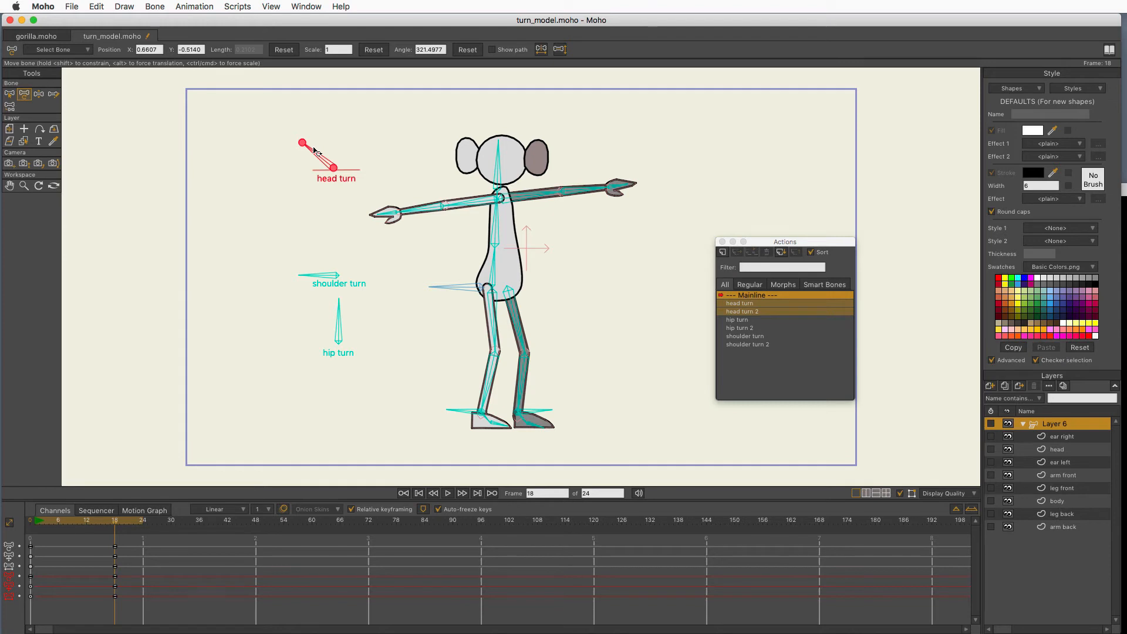
Step: Delete all keyframes at frame 18, go back to frame 0 and deselect the bones
{"action": "left_click", "coordinate": [338, 311]}
{"action": "left_click_drag", "start_coordinate": [105, 541], "coordinate": [131, 606]}
{"action": "key", "text": "BackSpace"}
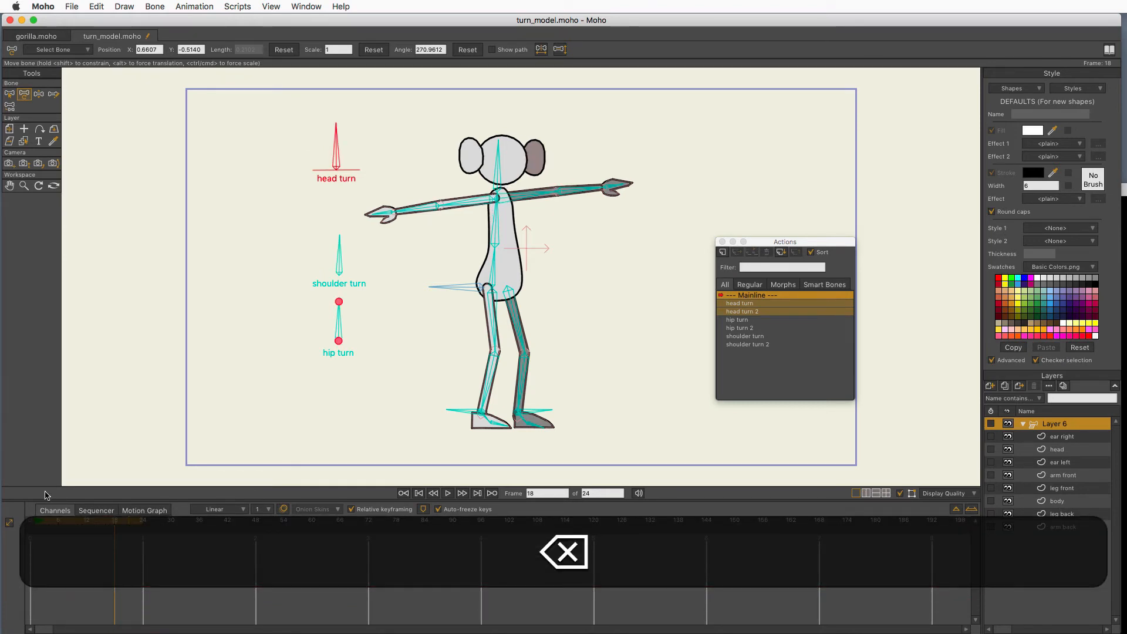
{"action": "left_click", "coordinate": [28, 530]}
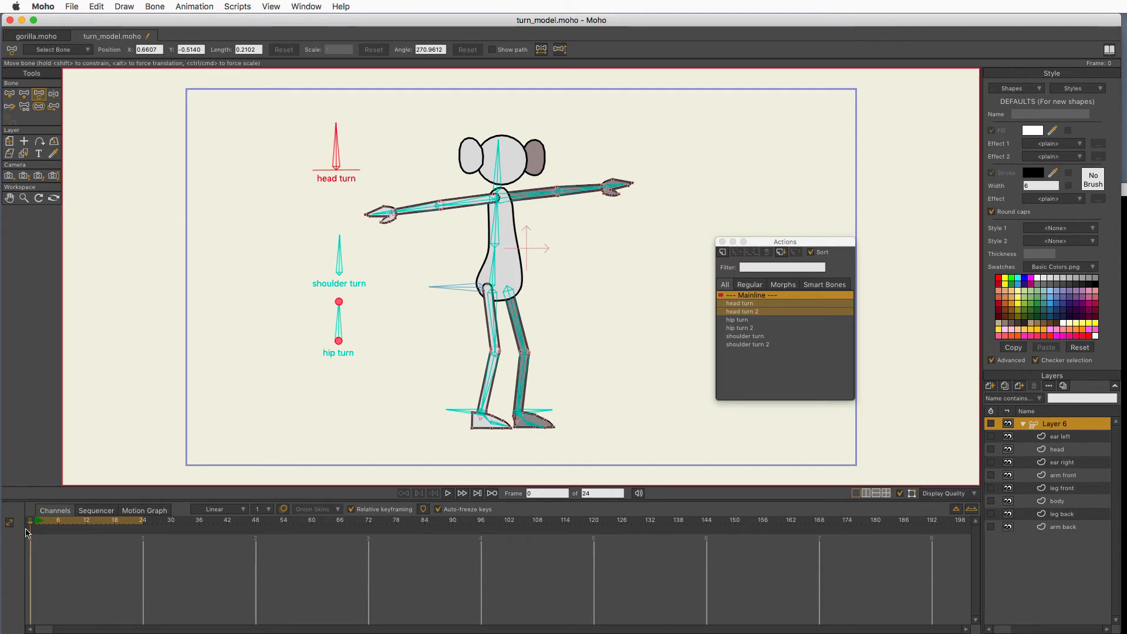
{"action": "left_click", "coordinate": [10, 94]}
{"action": "left_click", "coordinate": [108, 294]}
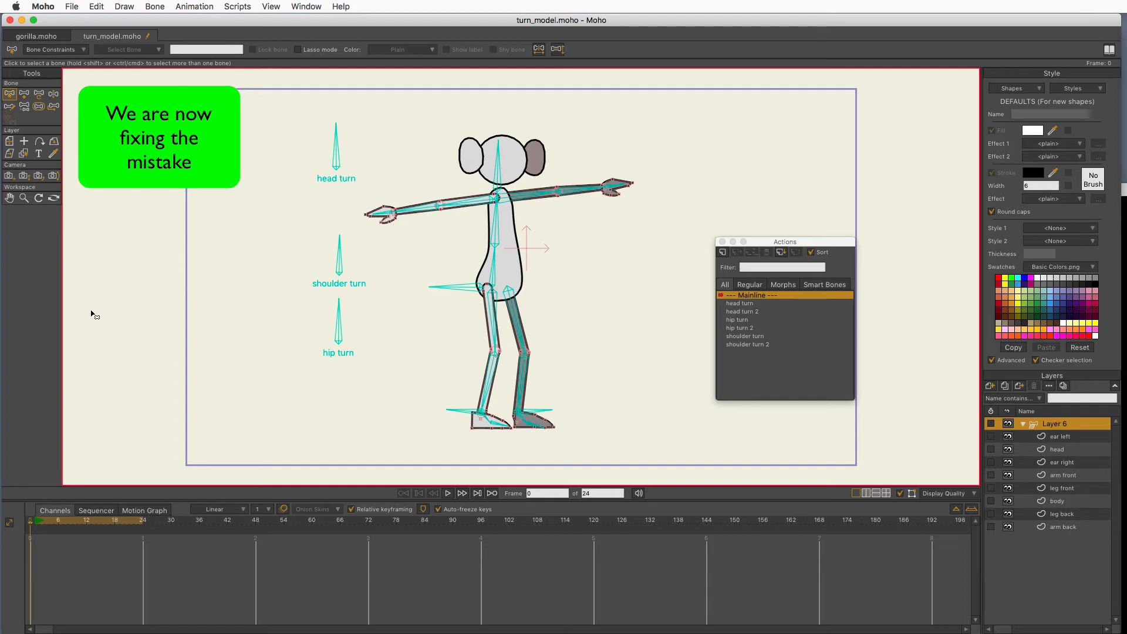
Step: Put the ear left, head and ear right layers into a new group using Group With Selection
{"action": "left_click", "coordinate": [1065, 437]}
{"action": "left_click", "coordinate": [1067, 464], "text": "shift"}
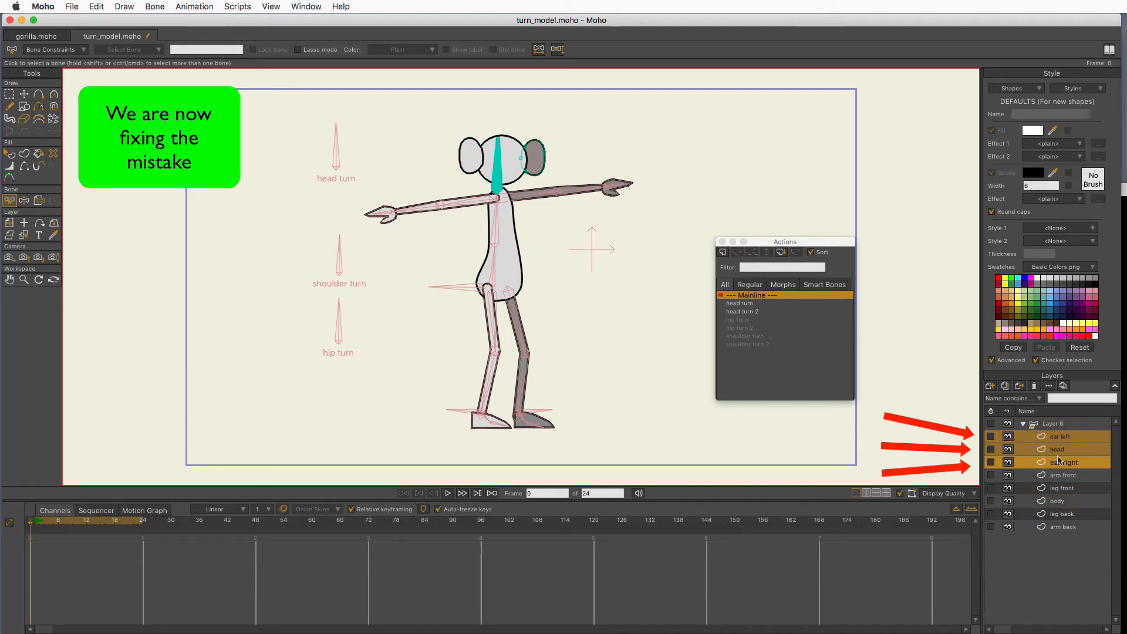
{"action": "left_click", "coordinate": [990, 388]}
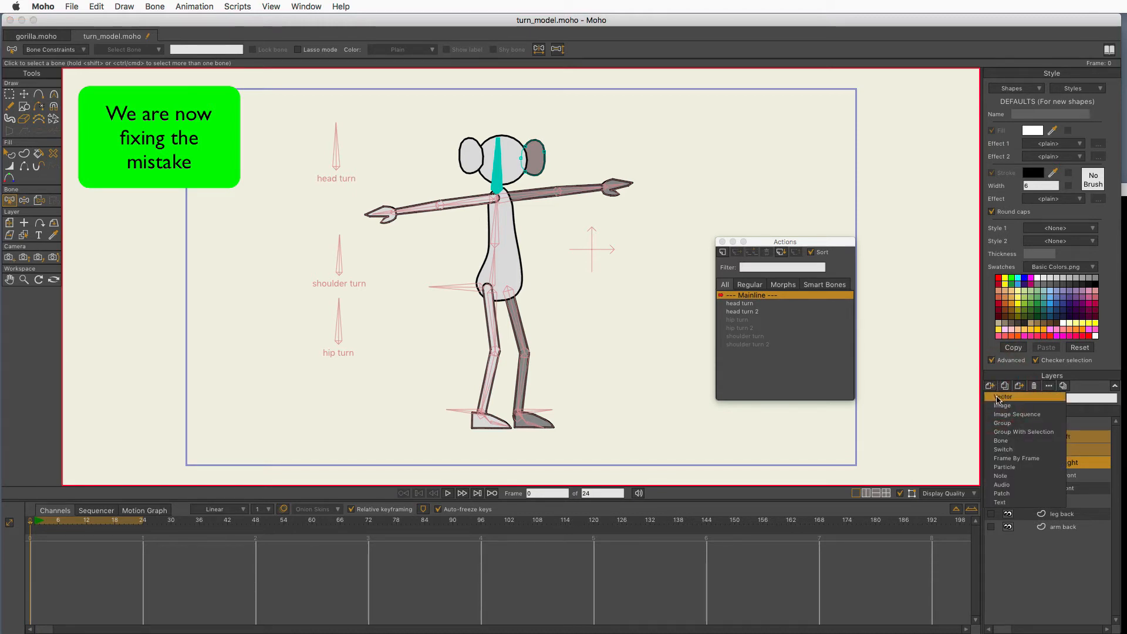
{"action": "left_click", "coordinate": [1050, 433]}
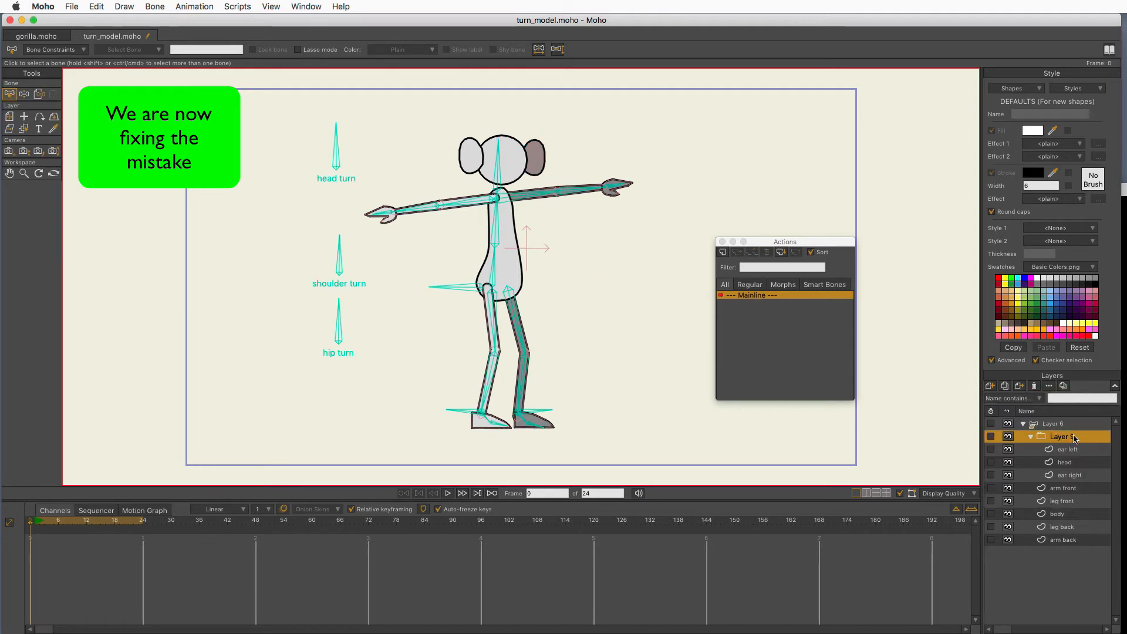
Step: Rename the new group layer as head group
{"action": "double_click", "coordinate": [1070, 438]}
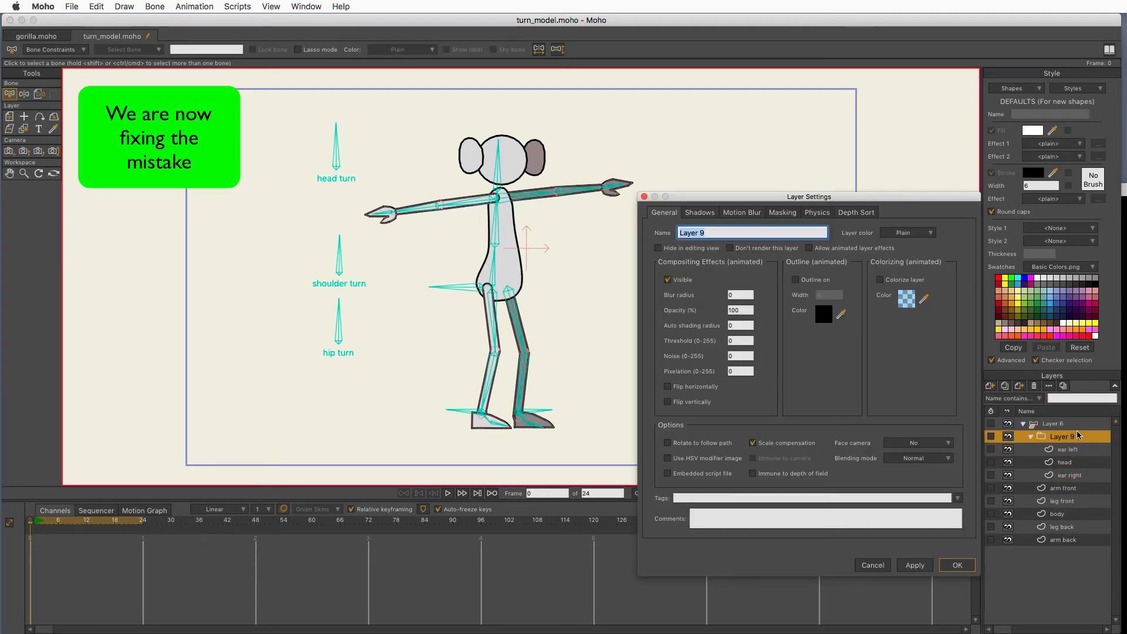
{"action": "type", "text": "head g"}
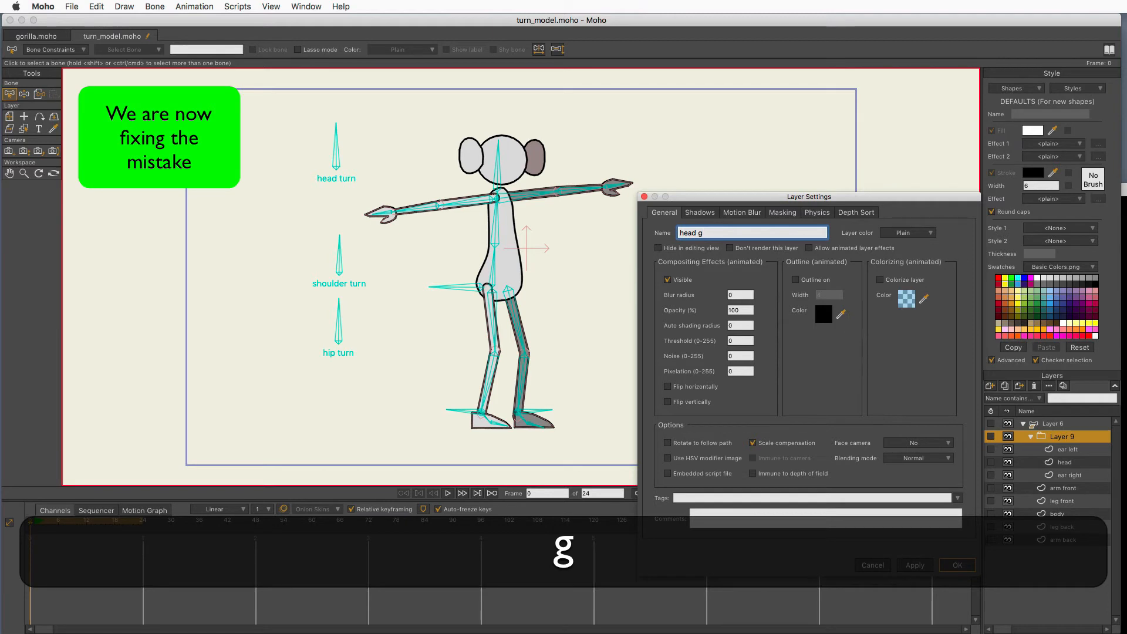
{"action": "type", "text": "roup"}
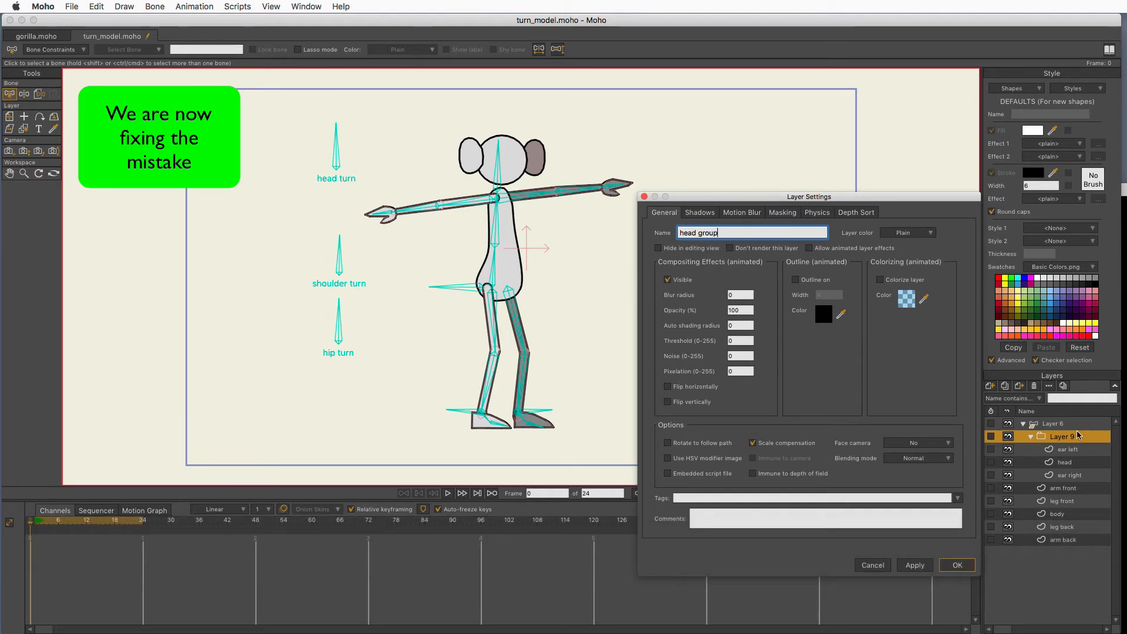
{"action": "left_click", "coordinate": [912, 563]}
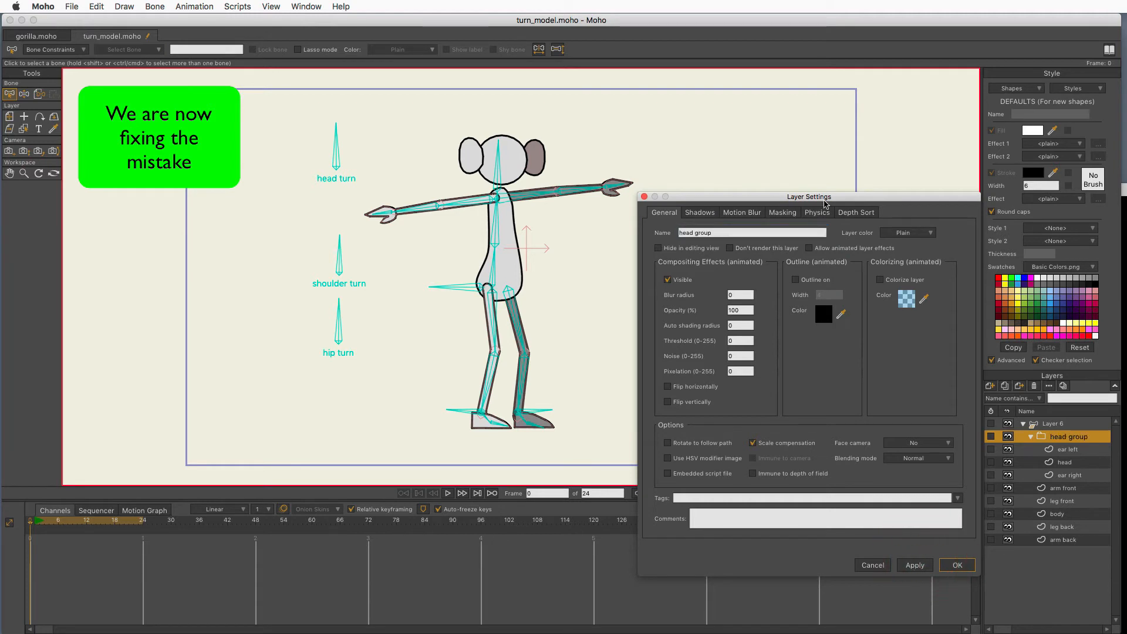
Step: Enable animated layer order in the head group's depth sort settings
{"action": "left_click", "coordinate": [854, 213]}
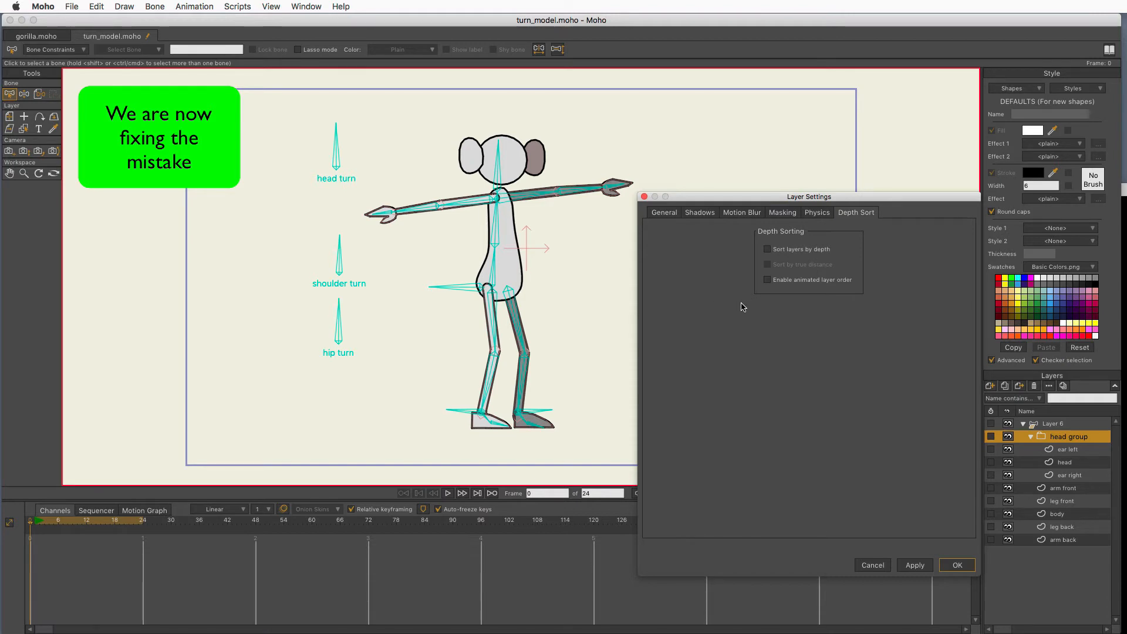
{"action": "left_click", "coordinate": [768, 280]}
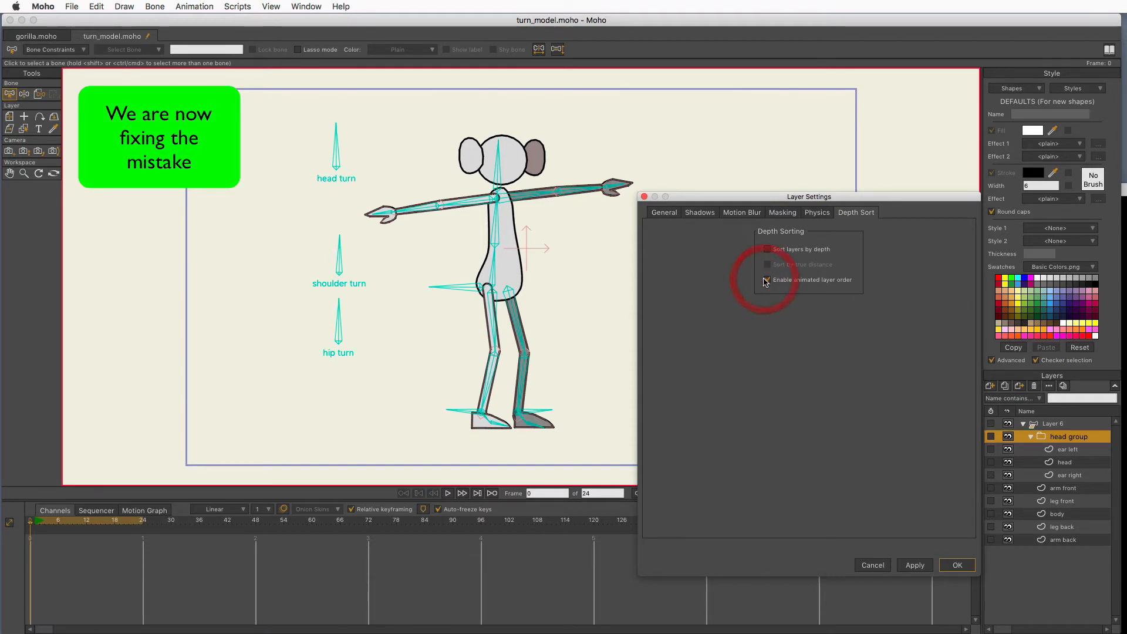
{"action": "left_click", "coordinate": [914, 564]}
{"action": "left_click", "coordinate": [956, 565]}
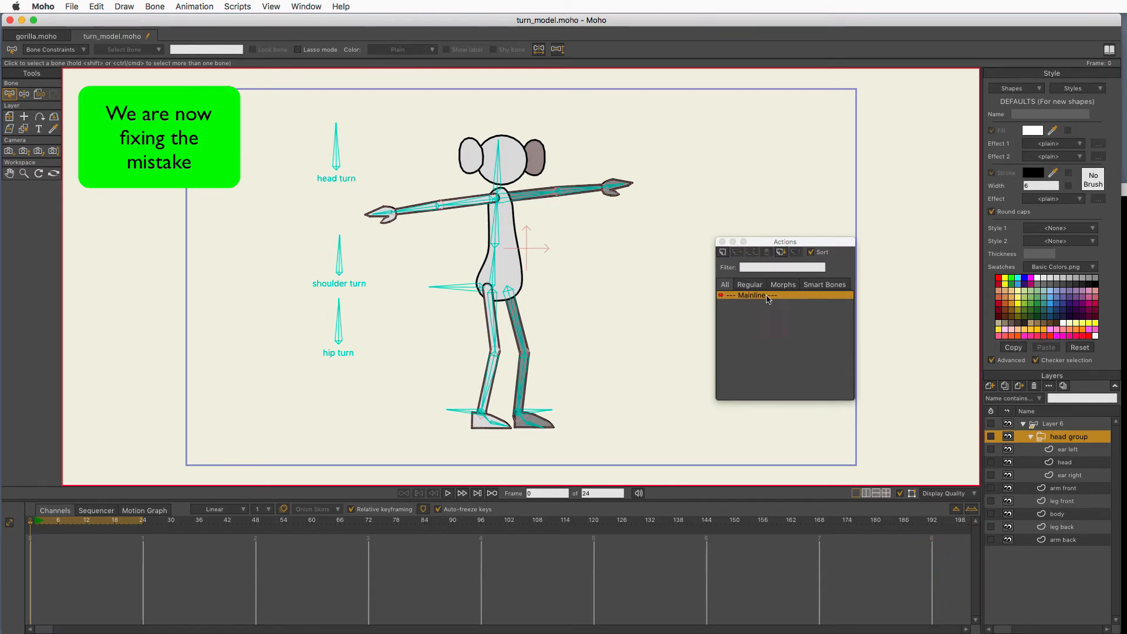
Step: Open the head turn action and delete Layer 6's layer ordering keyframe at frame 25
{"action": "left_click", "coordinate": [1063, 425]}
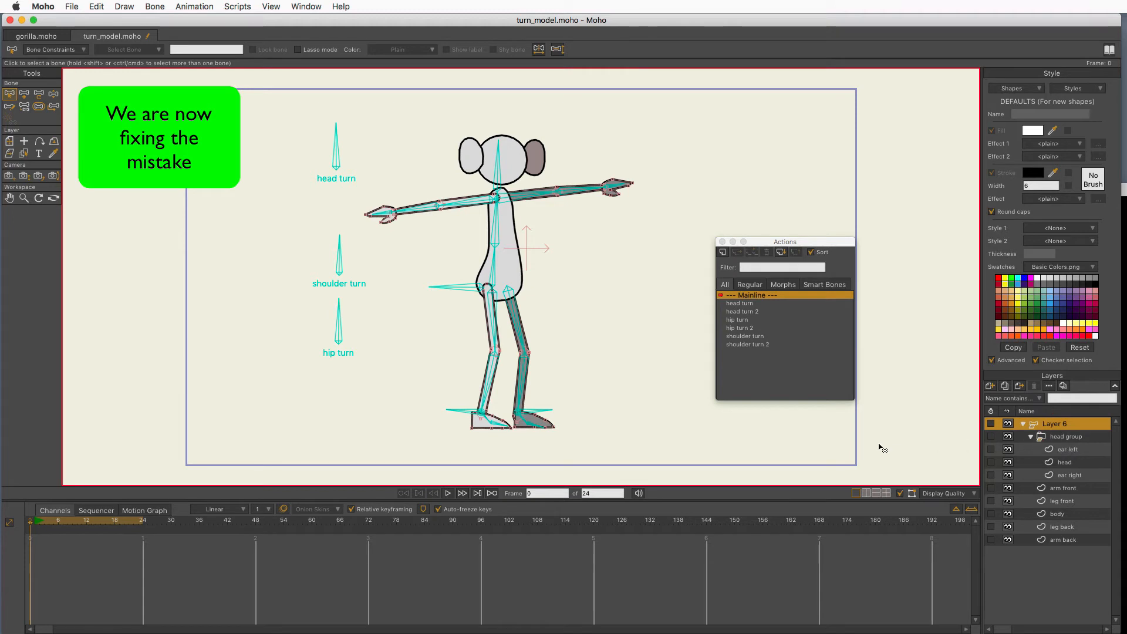
{"action": "double_click", "coordinate": [743, 303]}
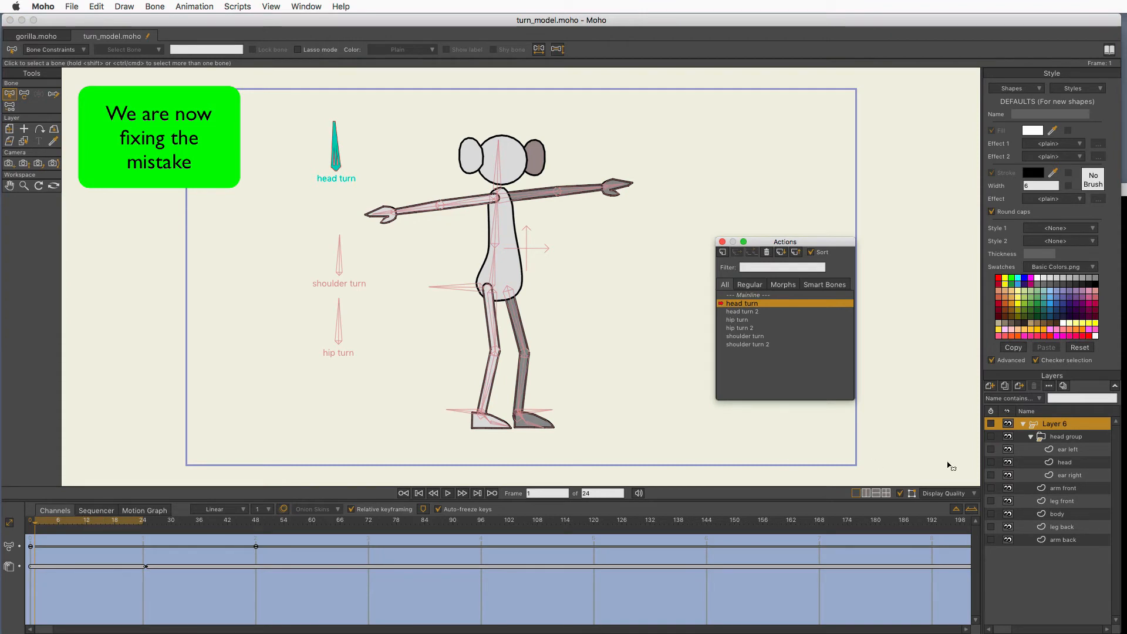
{"action": "left_click", "coordinate": [1078, 438]}
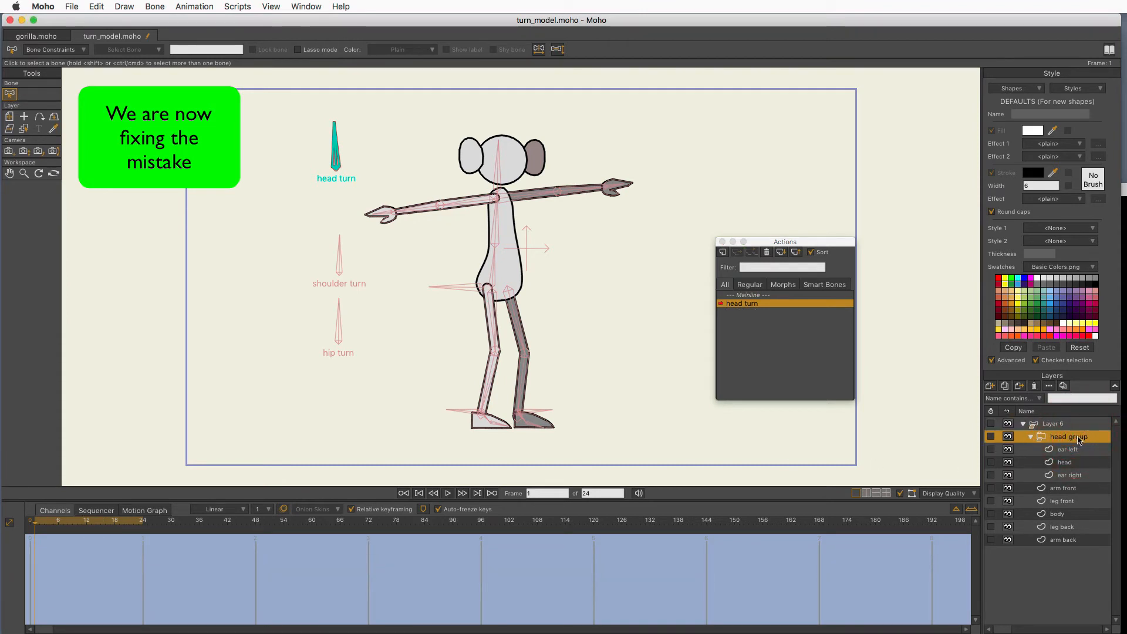
{"action": "mouse_move", "coordinate": [61, 521]}
{"action": "left_mouse_down"}
{"action": "mouse_move", "coordinate": [268, 521]}
{"action": "mouse_move", "coordinate": [63, 522]}
{"action": "left_mouse_up"}
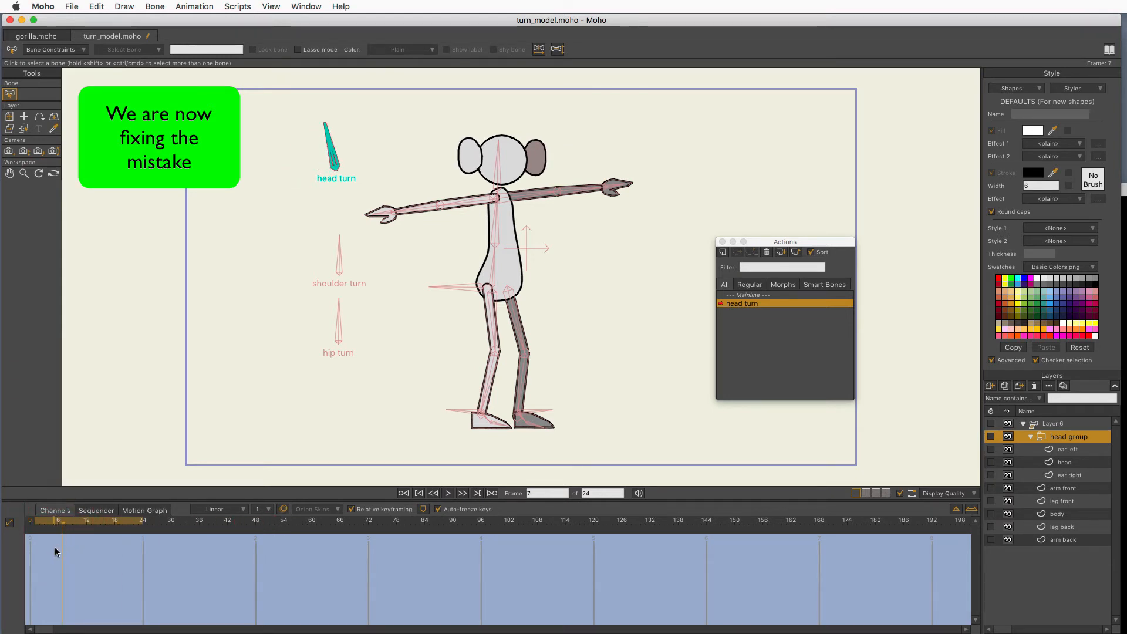
{"action": "left_click", "coordinate": [1040, 425]}
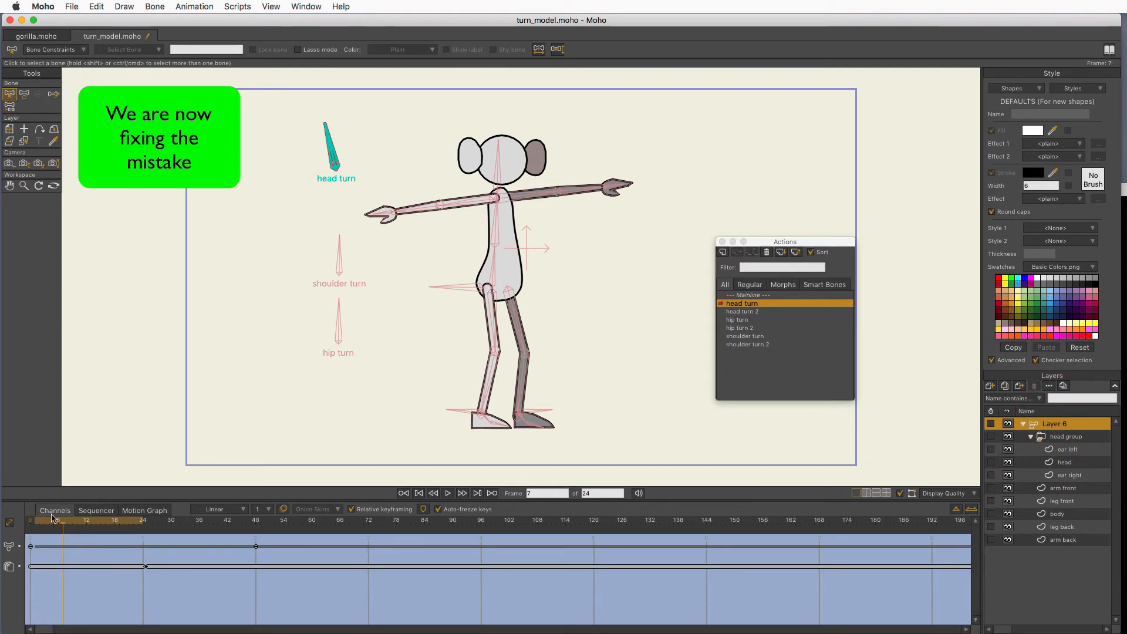
{"action": "left_click", "coordinate": [166, 557]}
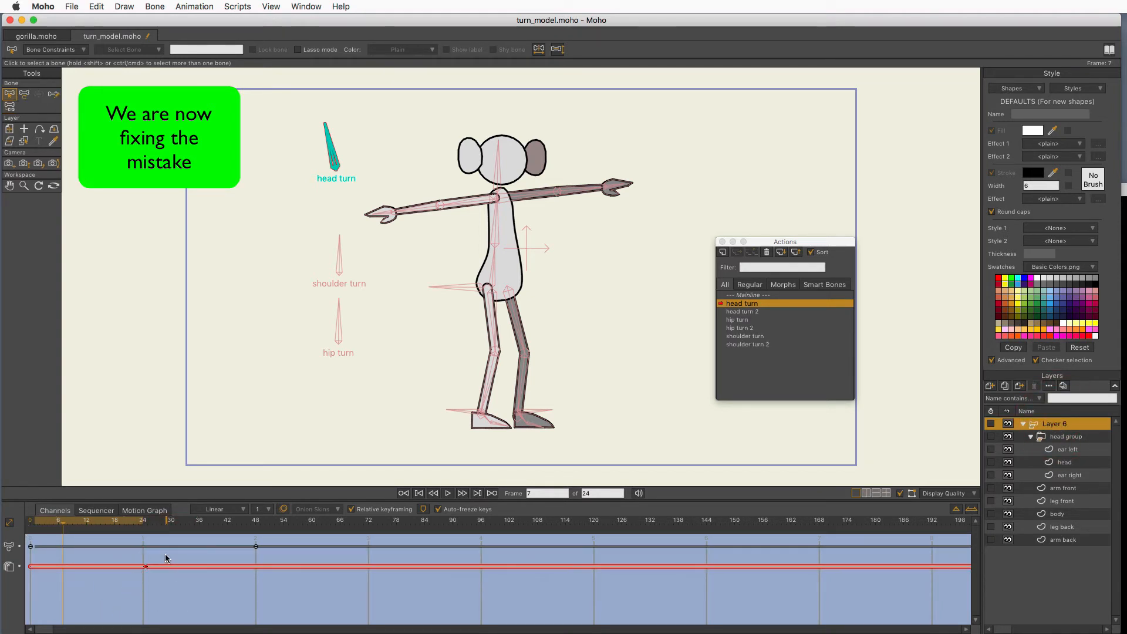
{"action": "key", "text": "BackSpace"}
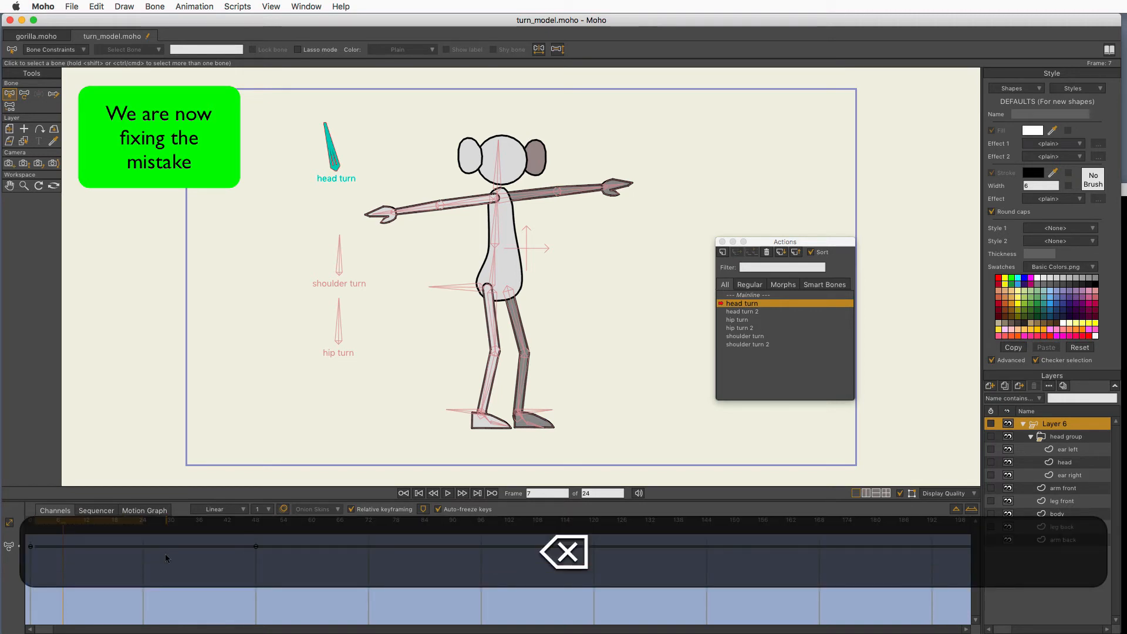
Step: At frame 25 of the head turn action, reorder the head group with ear right above head and ear left below it
{"action": "left_click", "coordinate": [1073, 437]}
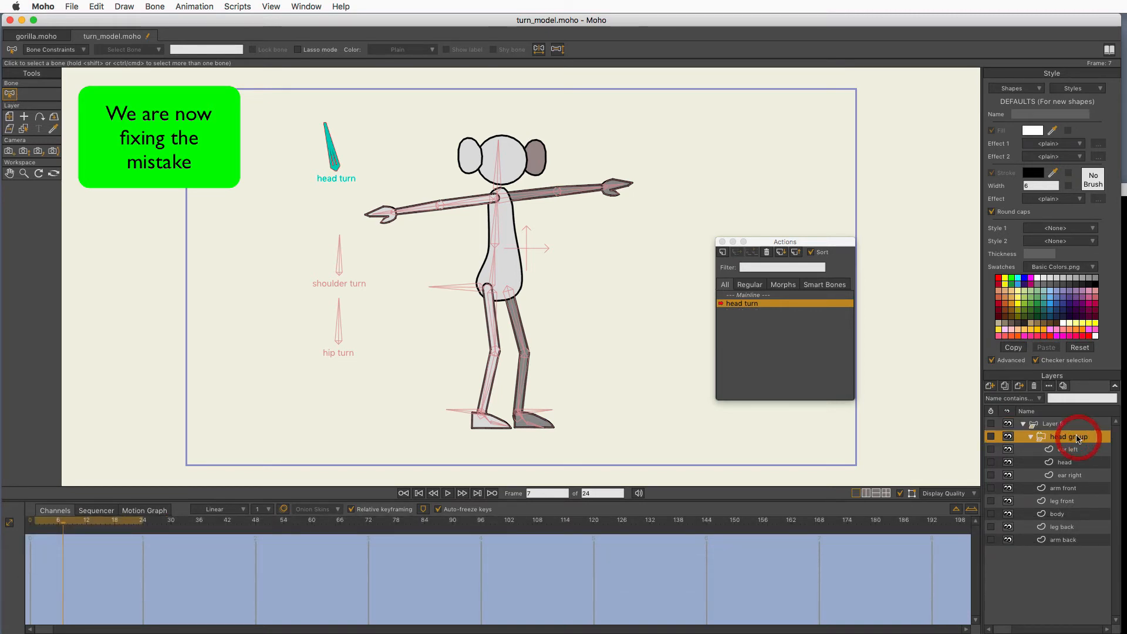
{"action": "left_click_drag", "start_coordinate": [63, 523], "coordinate": [145, 550]}
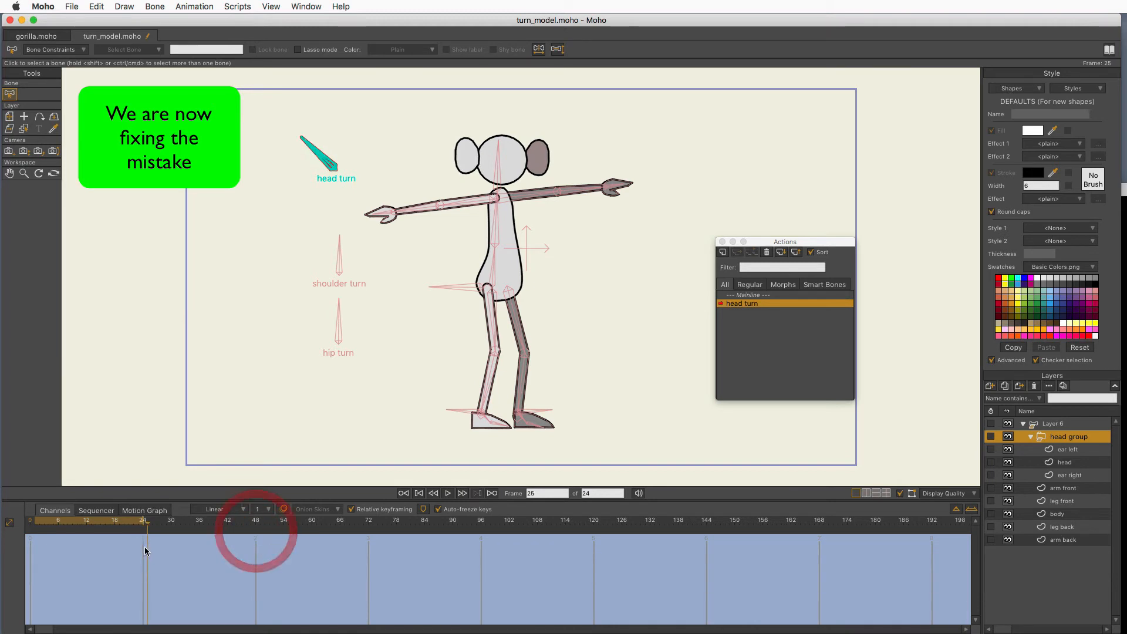
{"action": "mouse_move", "coordinate": [1080, 452]}
{"action": "left_mouse_down"}
{"action": "mouse_move", "coordinate": [1079, 478]}
{"action": "mouse_move", "coordinate": [1080, 448]}
{"action": "left_mouse_up"}
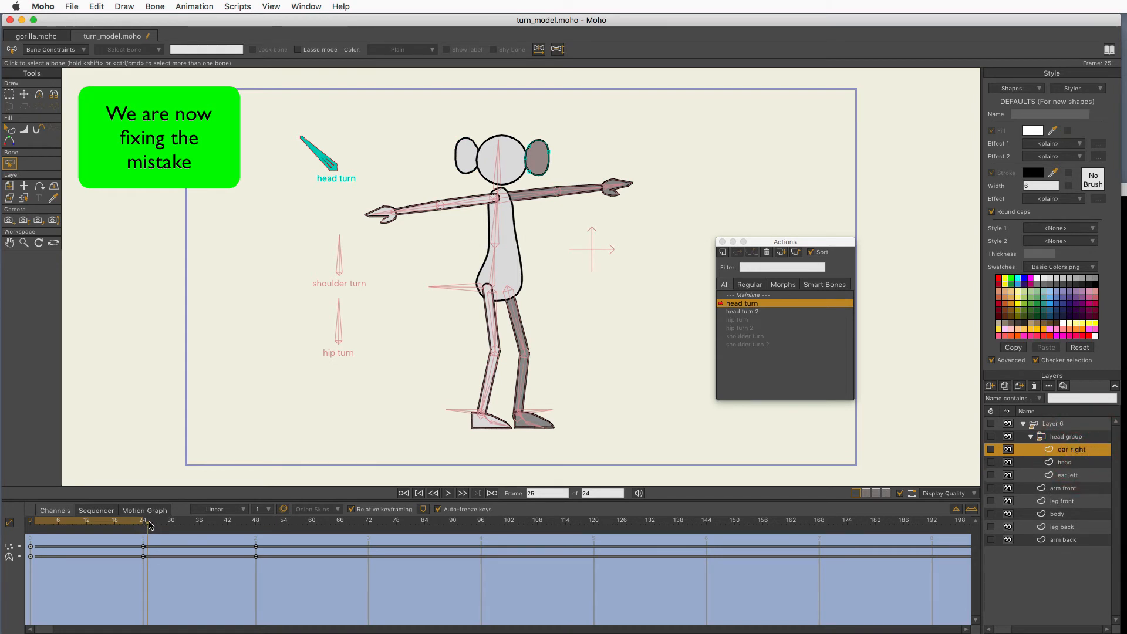
Step: Scrub back to frame 0, make Mainline the active action and select Layer 6
{"action": "mouse_move", "coordinate": [147, 526]}
{"action": "left_mouse_down"}
{"action": "mouse_move", "coordinate": [113, 535]}
{"action": "mouse_move", "coordinate": [256, 546]}
{"action": "mouse_move", "coordinate": [138, 540]}
{"action": "mouse_move", "coordinate": [160, 556]}
{"action": "mouse_move", "coordinate": [109, 552]}
{"action": "mouse_move", "coordinate": [206, 543]}
{"action": "mouse_move", "coordinate": [6, 563]}
{"action": "left_mouse_up"}
{"action": "left_click", "coordinate": [1051, 436]}
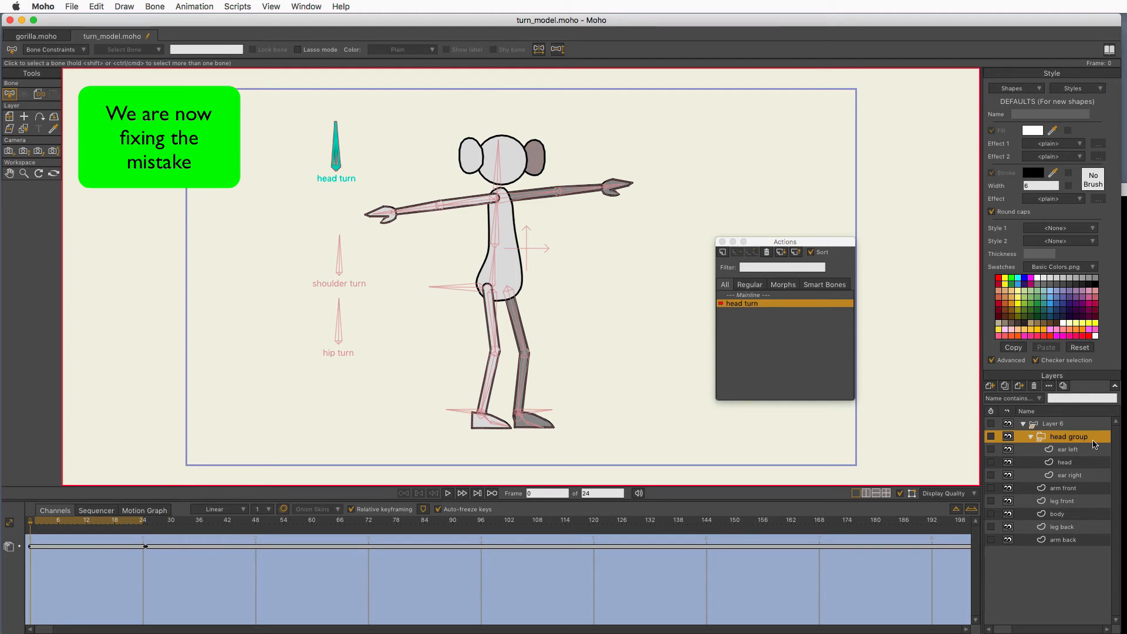
{"action": "left_click", "coordinate": [752, 295]}
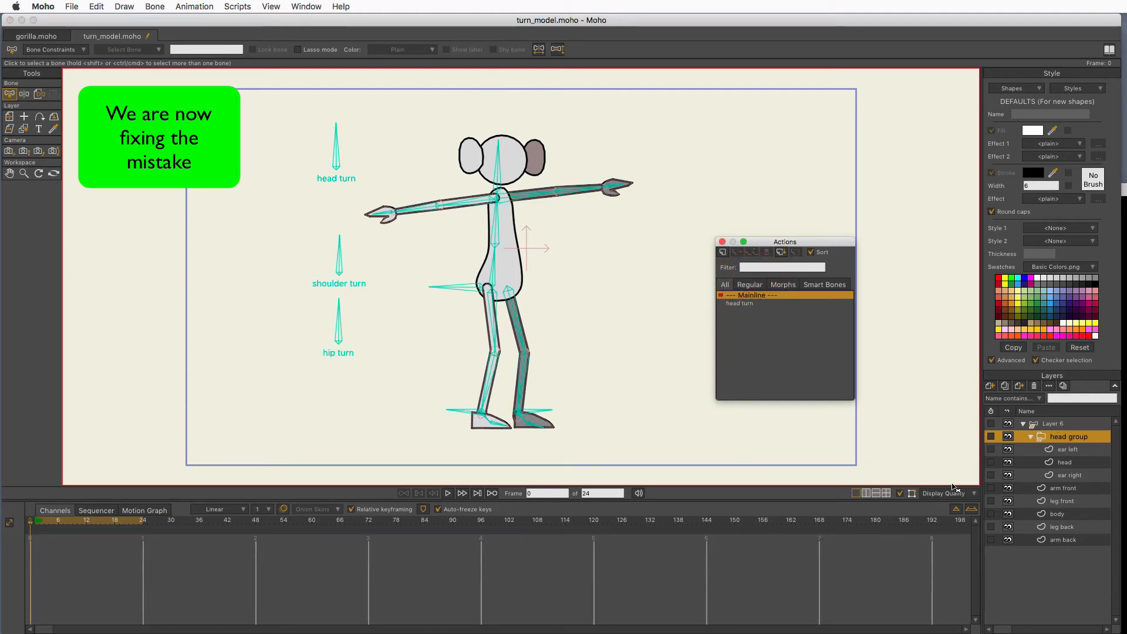
{"action": "left_click", "coordinate": [1061, 424]}
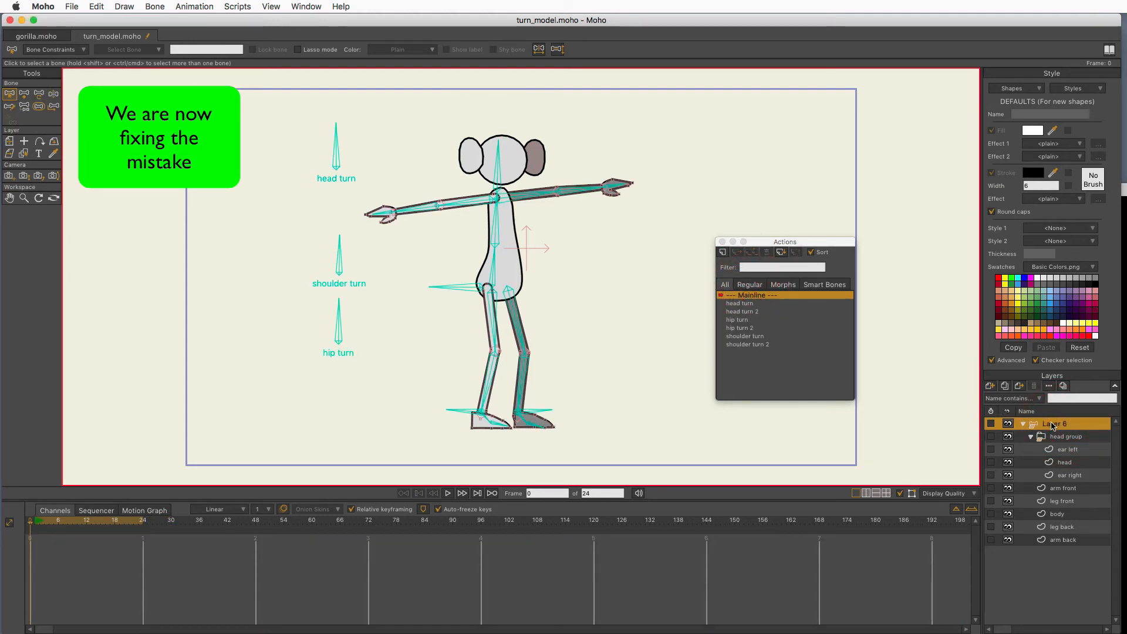
Step: At frame 18, rotate the shoulder turn and head turn bones counterclockwise to horizontal to test both layer swaps together
{"action": "left_click", "coordinate": [115, 524]}
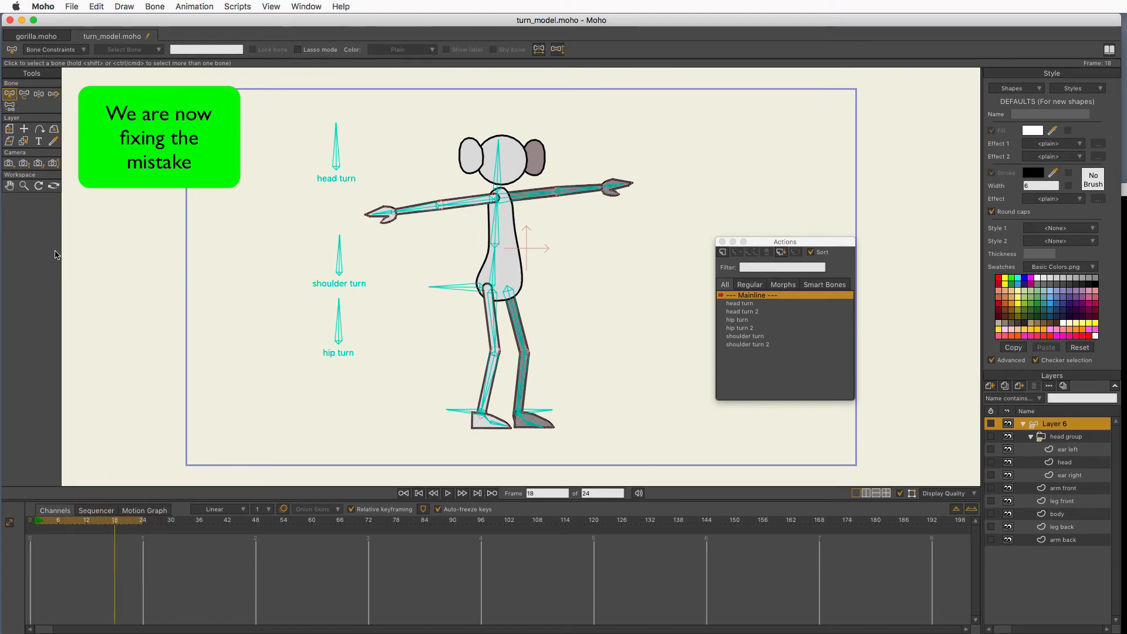
{"action": "left_click", "coordinate": [24, 94]}
{"action": "left_click_drag", "start_coordinate": [338, 248], "coordinate": [301, 276]}
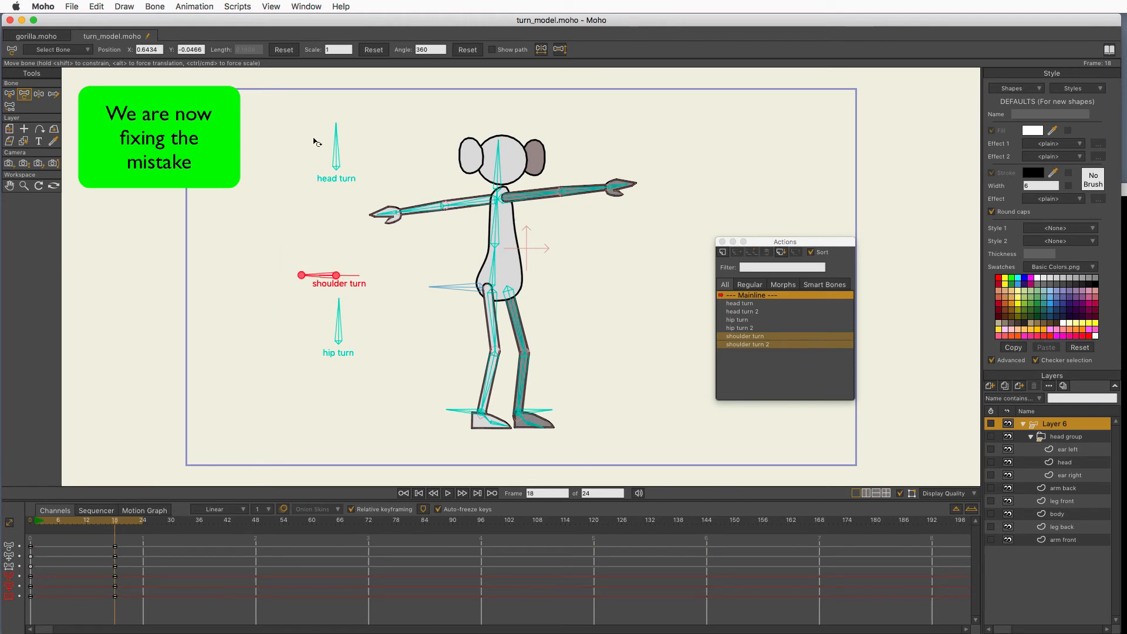
{"action": "left_click_drag", "start_coordinate": [335, 150], "coordinate": [315, 172]}
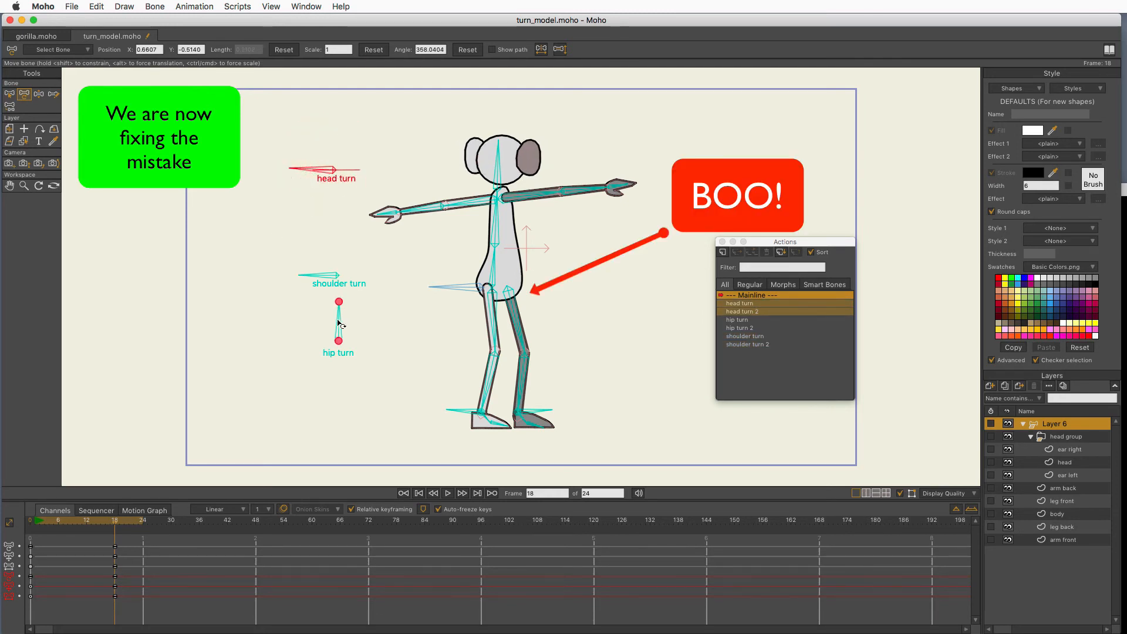
Step: Test the hip turn and shoulder turn bones, then delete all frame 18 keyframes and return to frame 0
{"action": "mouse_move", "coordinate": [339, 324]}
{"action": "left_mouse_down"}
{"action": "mouse_move", "coordinate": [316, 335]}
{"action": "mouse_move", "coordinate": [337, 311]}
{"action": "mouse_move", "coordinate": [346, 319]}
{"action": "mouse_move", "coordinate": [317, 343]}
{"action": "mouse_move", "coordinate": [330, 341]}
{"action": "mouse_move", "coordinate": [357, 313]}
{"action": "mouse_move", "coordinate": [339, 362]}
{"action": "mouse_move", "coordinate": [348, 346]}
{"action": "mouse_move", "coordinate": [332, 343]}
{"action": "mouse_move", "coordinate": [355, 324]}
{"action": "mouse_move", "coordinate": [302, 334]}
{"action": "mouse_move", "coordinate": [333, 339]}
{"action": "left_mouse_up"}
{"action": "mouse_move", "coordinate": [320, 274]}
{"action": "left_mouse_down"}
{"action": "mouse_move", "coordinate": [351, 264]}
{"action": "mouse_move", "coordinate": [340, 266]}
{"action": "left_mouse_up"}
{"action": "left_click_drag", "start_coordinate": [108, 539], "coordinate": [132, 608]}
{"action": "key", "text": "BackSpace"}
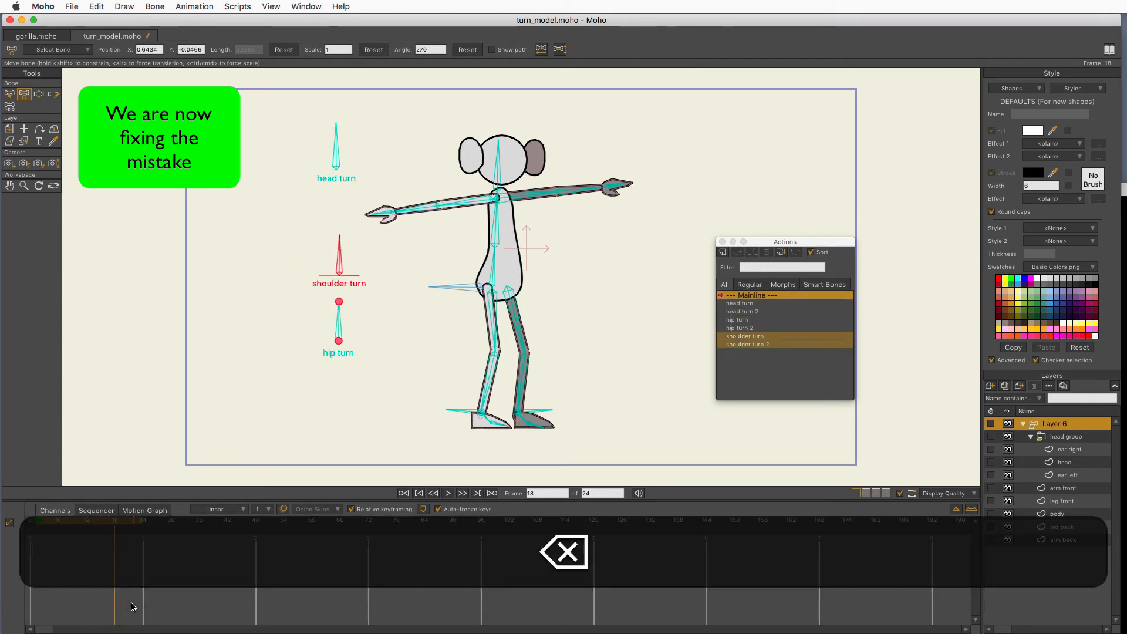
{"action": "left_click", "coordinate": [29, 531]}
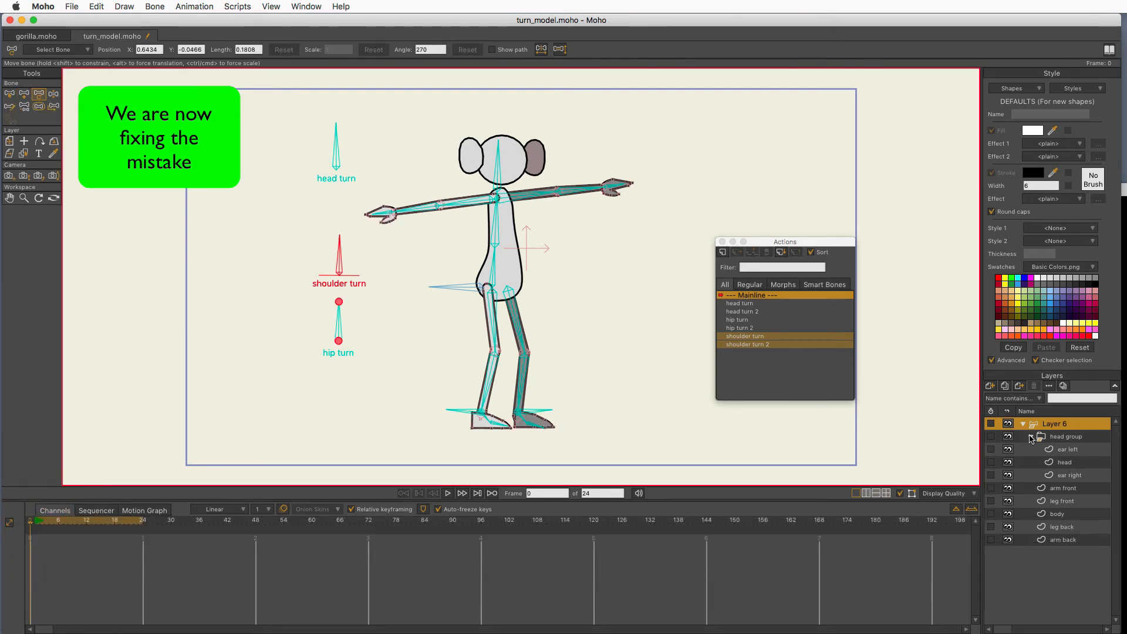
Step: Collapse the head group and gather the leg front, body and leg back layers into a new group
{"action": "left_click", "coordinate": [1031, 436]}
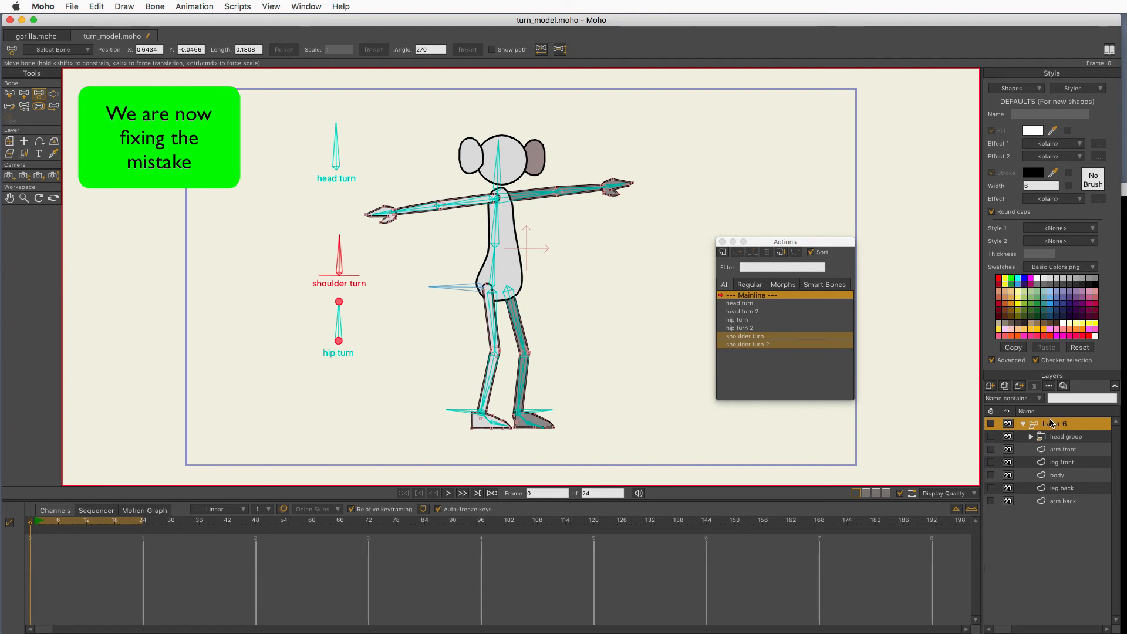
{"action": "left_click", "coordinate": [1064, 463]}
{"action": "left_click", "coordinate": [1064, 477], "text": "shift"}
{"action": "left_click", "coordinate": [1066, 491], "text": "shift"}
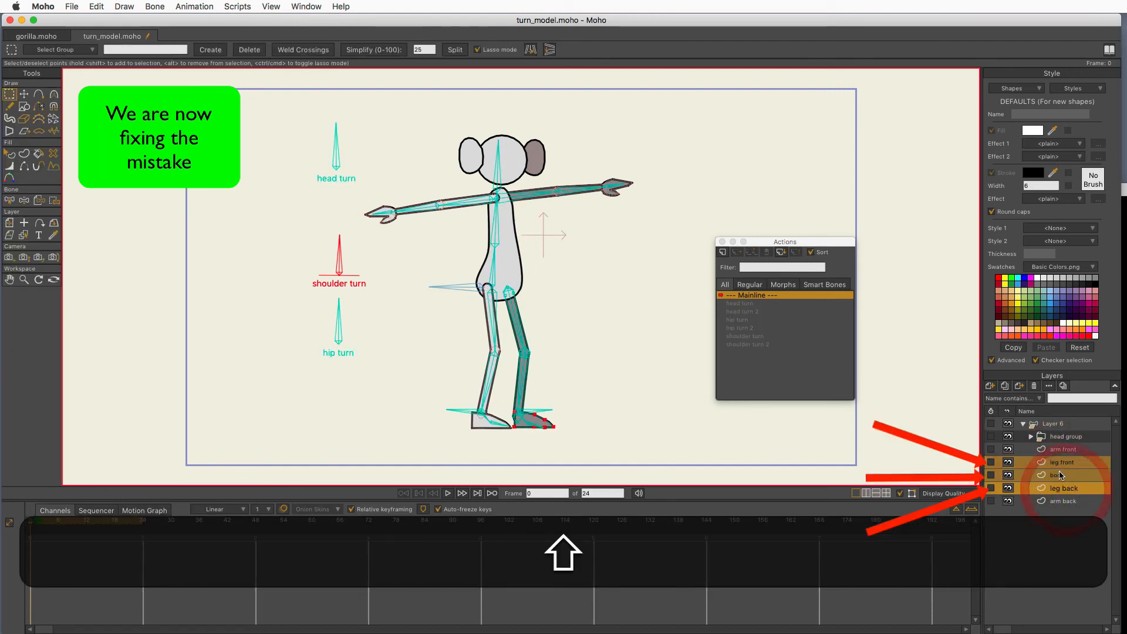
{"action": "left_click", "coordinate": [989, 387]}
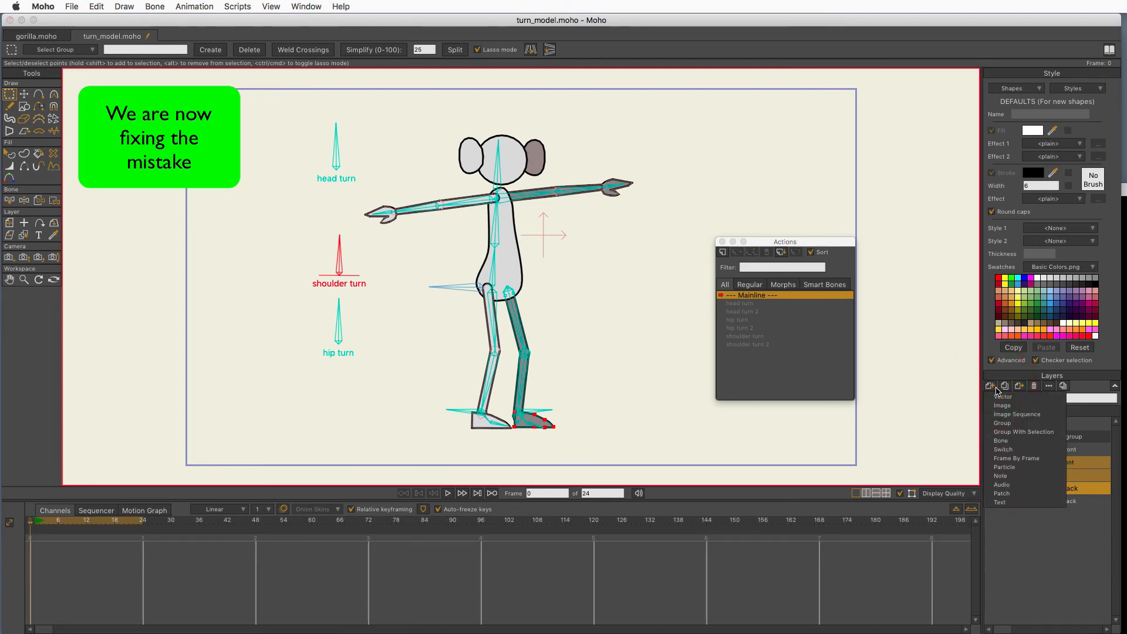
{"action": "left_click", "coordinate": [1035, 434]}
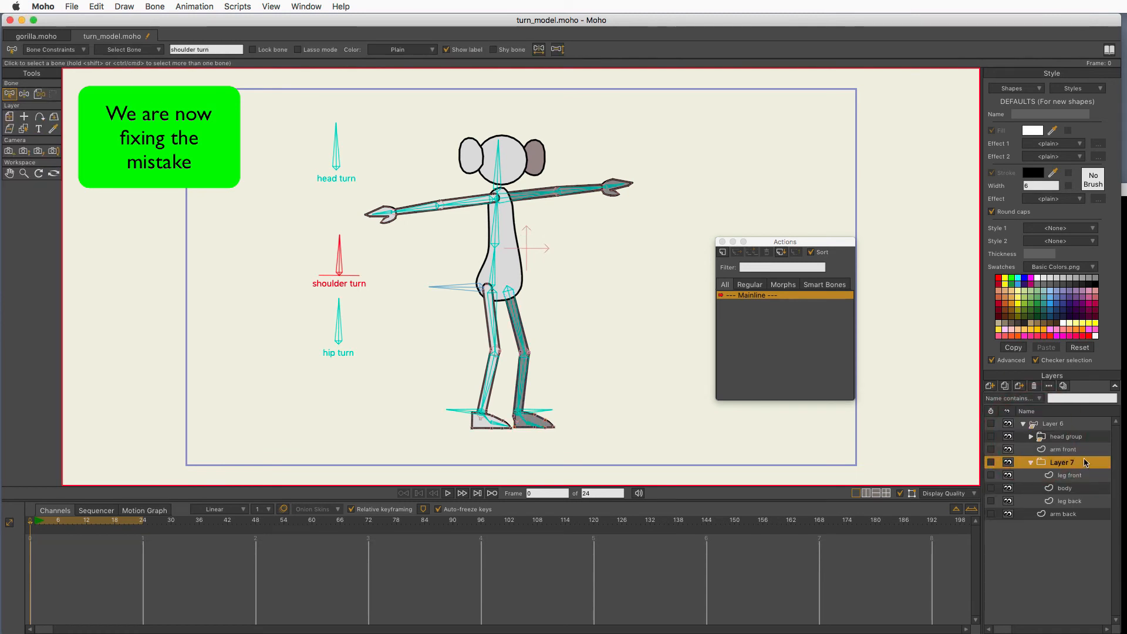
Step: Rename the new group as body and legs and enable its animated layer order
{"action": "left_click", "coordinate": [1065, 463]}
{"action": "double_click", "coordinate": [1065, 463]}
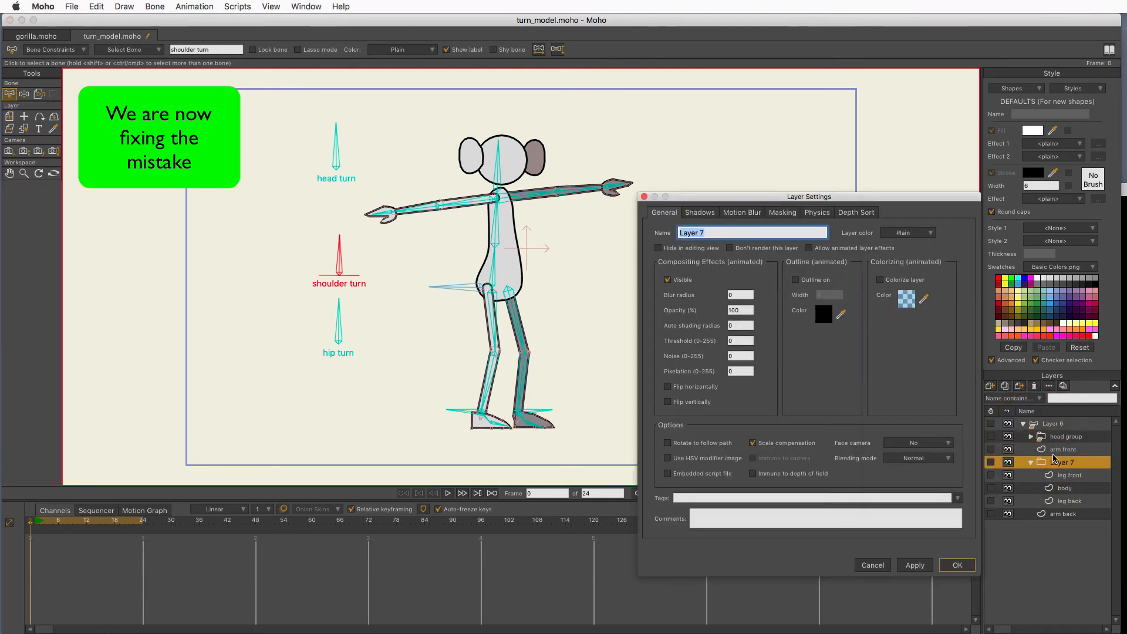
{"action": "type", "text": "body and l"}
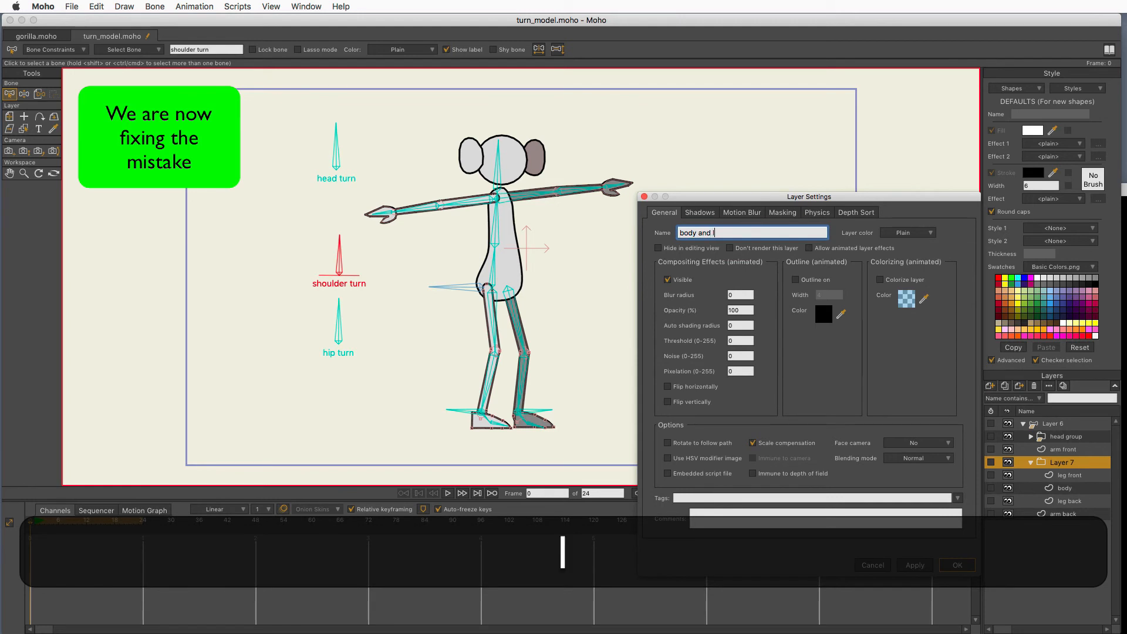
{"action": "type", "text": "egs"}
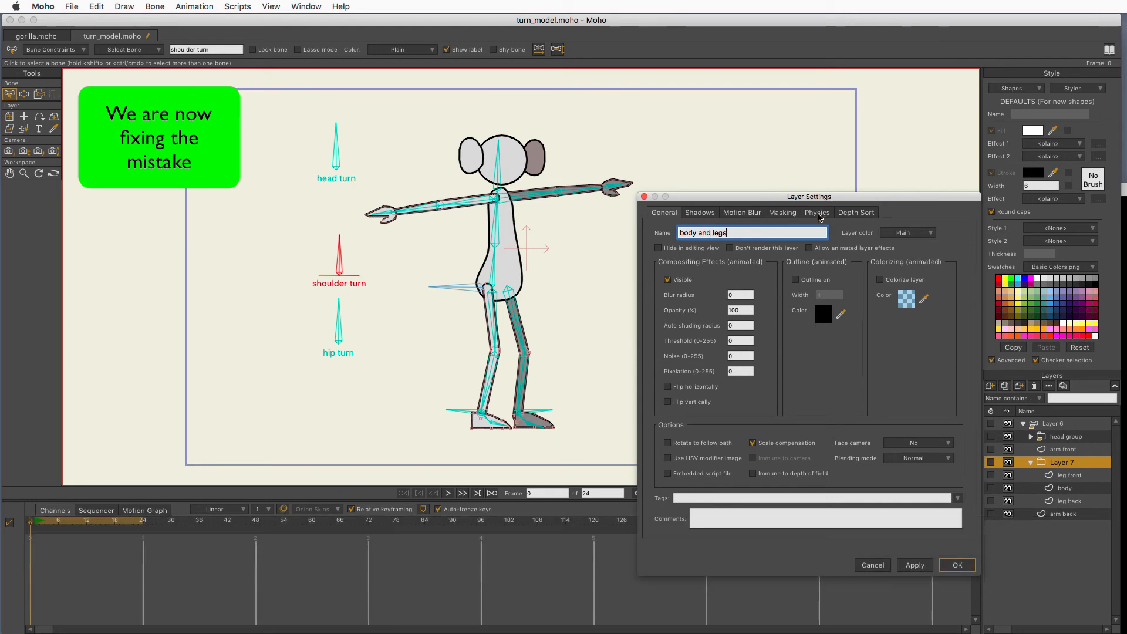
{"action": "left_click", "coordinate": [915, 565]}
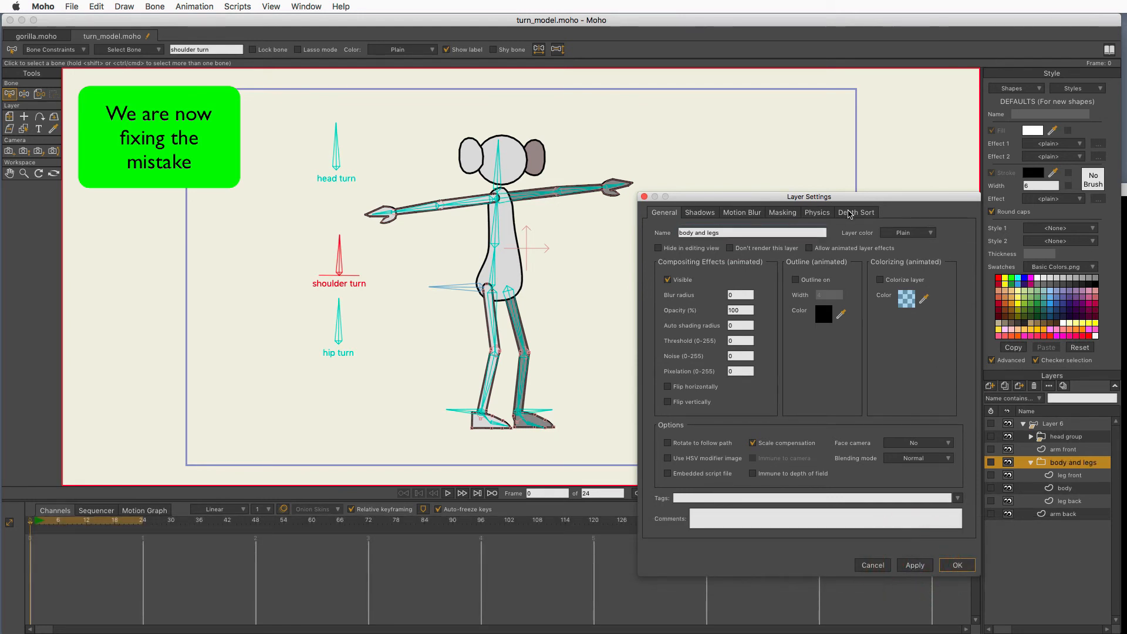
{"action": "left_click", "coordinate": [856, 213]}
{"action": "left_click", "coordinate": [770, 281]}
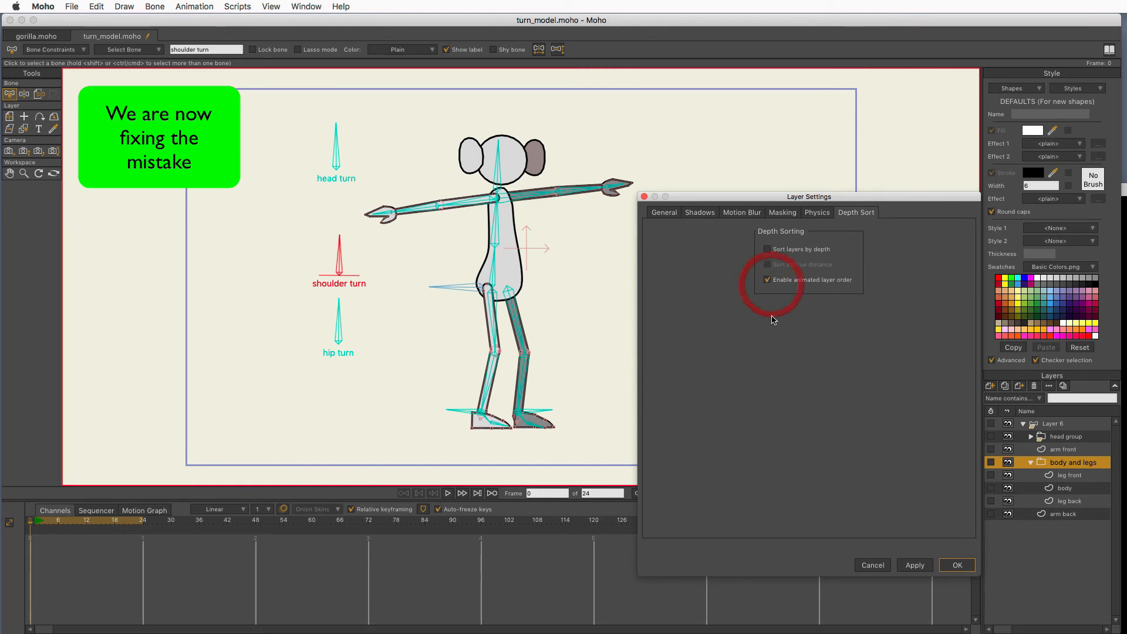
{"action": "left_click", "coordinate": [954, 565]}
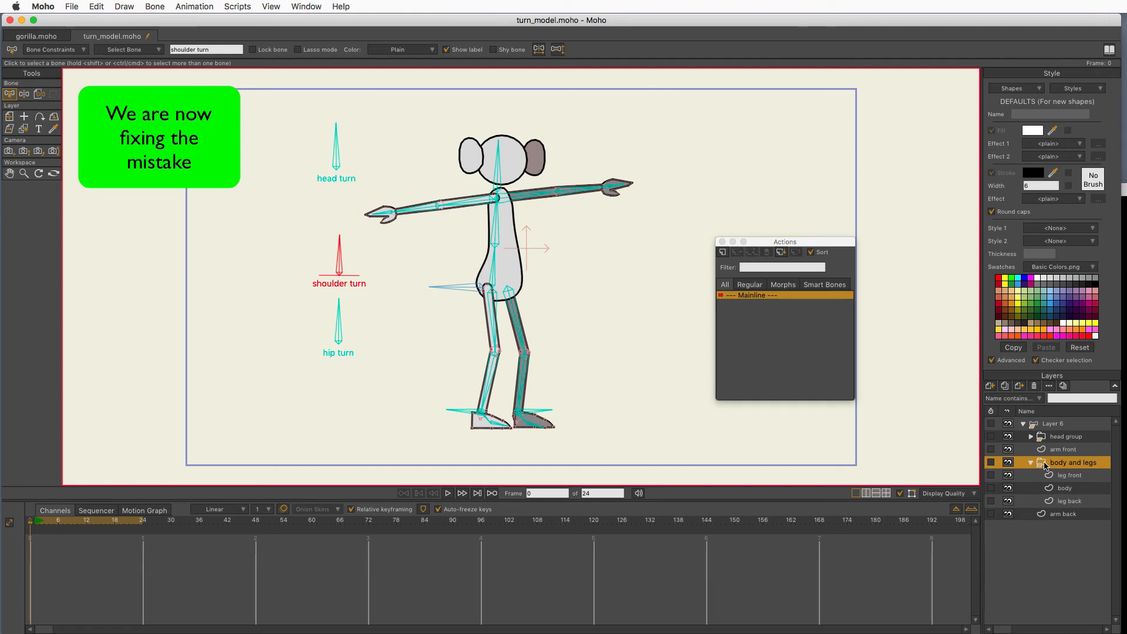
Step: In Layer 6's hip turn 2 action, move to frame 25 and delete the layer order keyframe
{"action": "left_click", "coordinate": [1052, 423]}
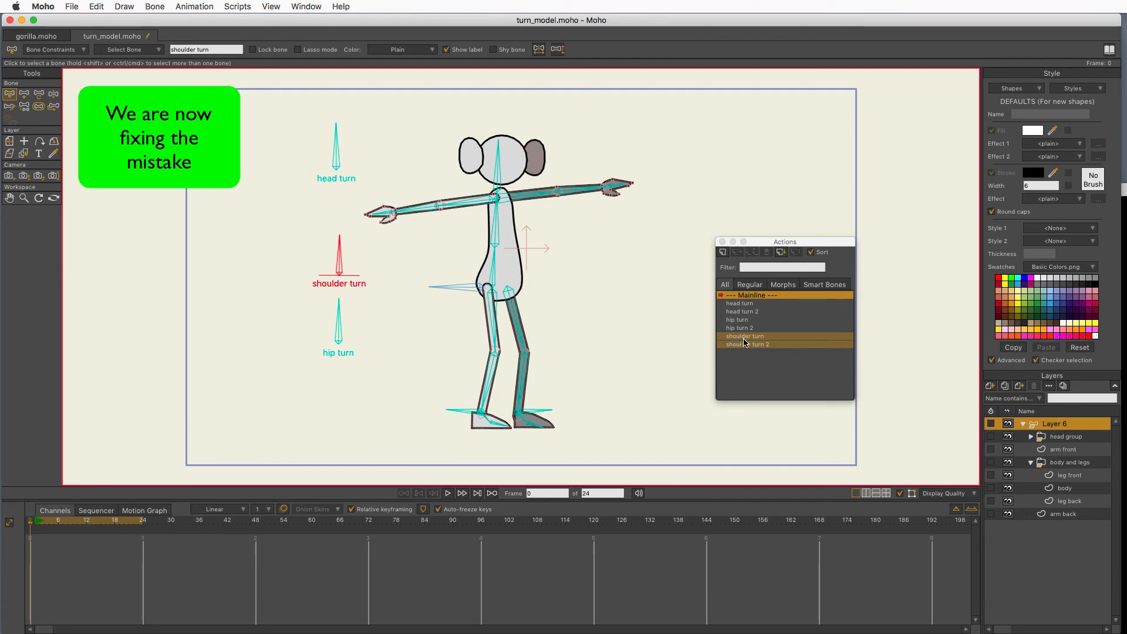
{"action": "double_click", "coordinate": [737, 320]}
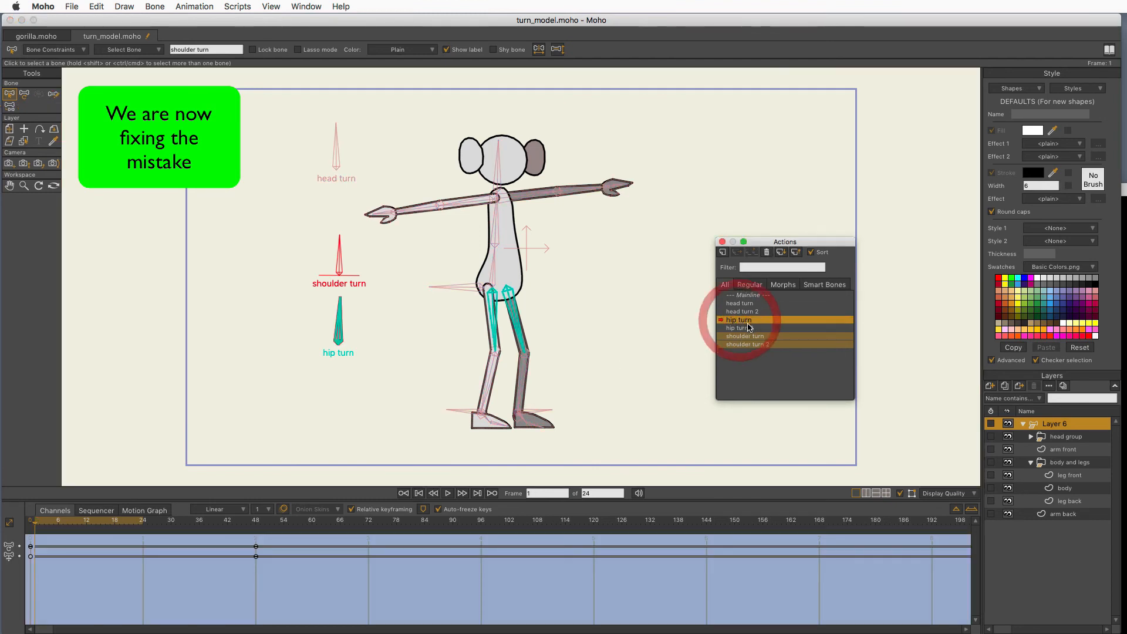
{"action": "double_click", "coordinate": [744, 328]}
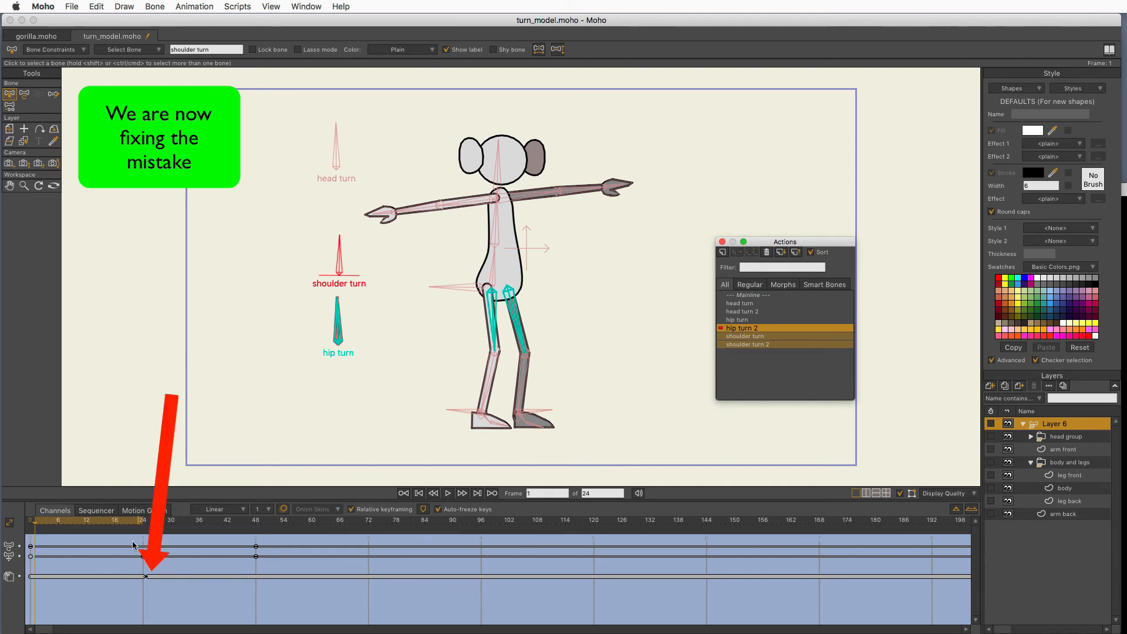
{"action": "left_click", "coordinate": [139, 519]}
{"action": "left_click", "coordinate": [140, 518]}
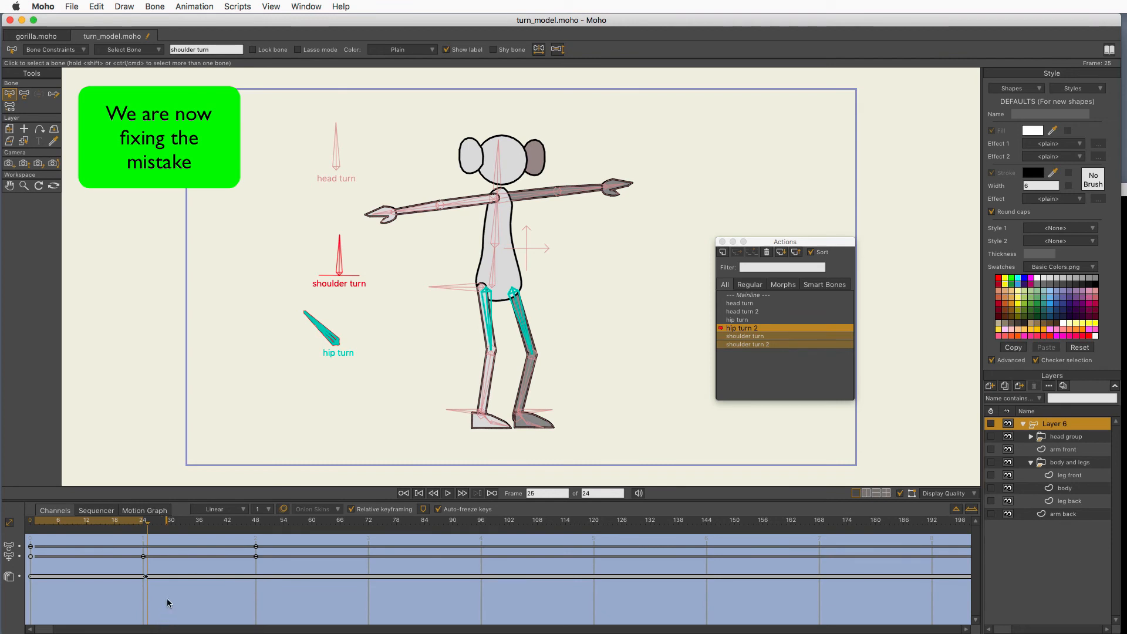
{"action": "left_click", "coordinate": [115, 575]}
{"action": "key", "text": "BackSpace"}
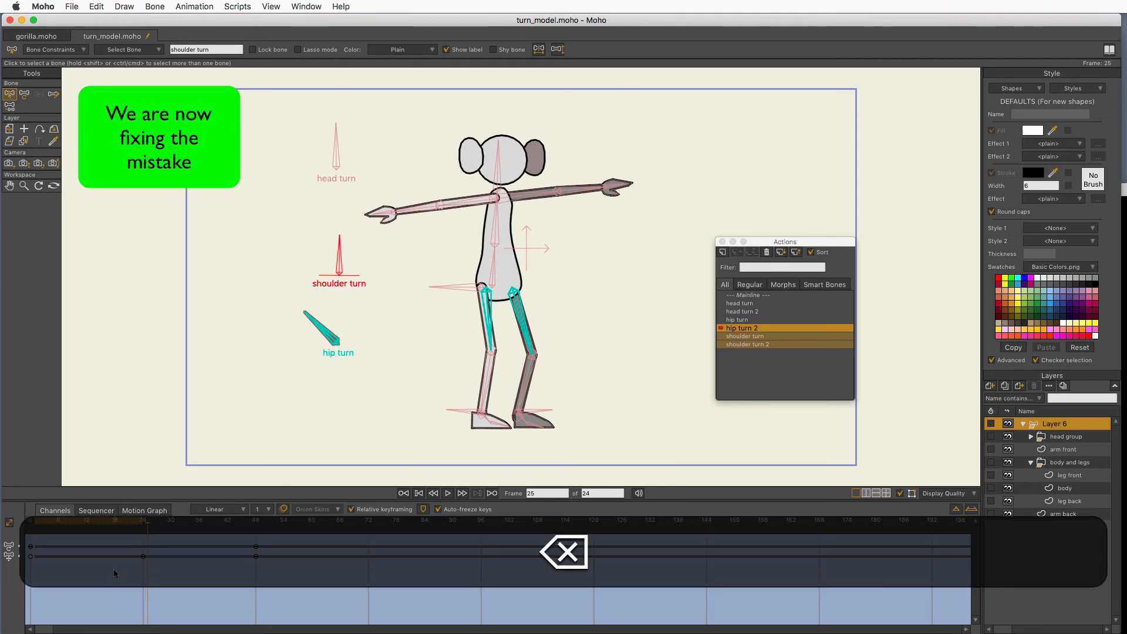
Step: Reorder the body and legs group with leg back on top and leg front lowest, and return to Mainline at frame 0
{"action": "left_click", "coordinate": [1078, 463]}
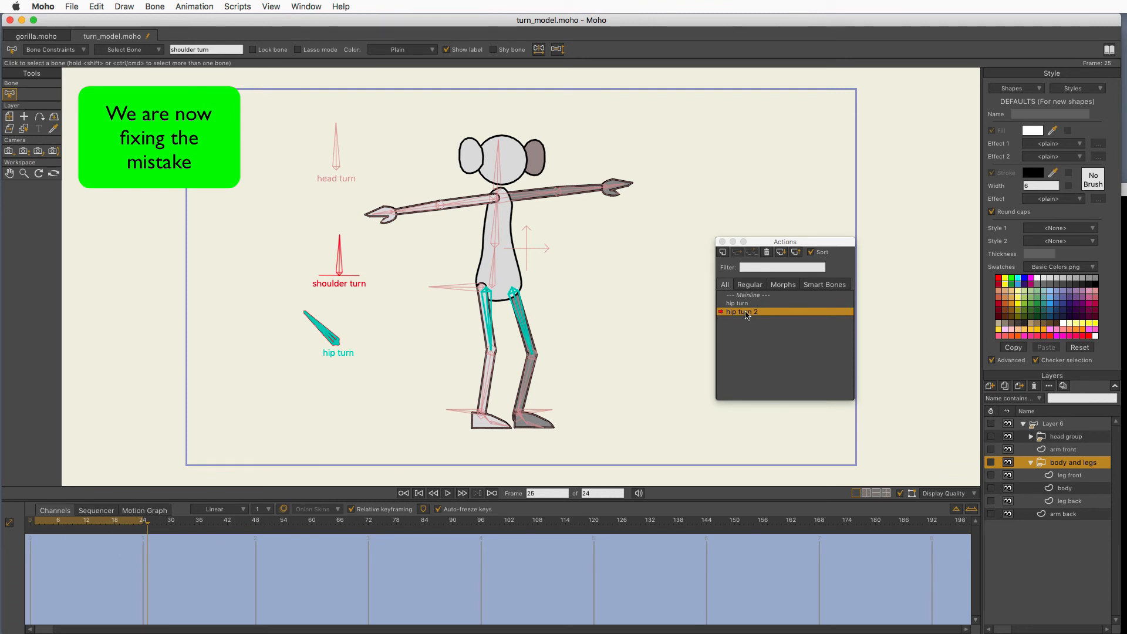
{"action": "mouse_move", "coordinate": [1078, 475]}
{"action": "left_mouse_down"}
{"action": "mouse_move", "coordinate": [1078, 499]}
{"action": "mouse_move", "coordinate": [1080, 469]}
{"action": "left_mouse_up"}
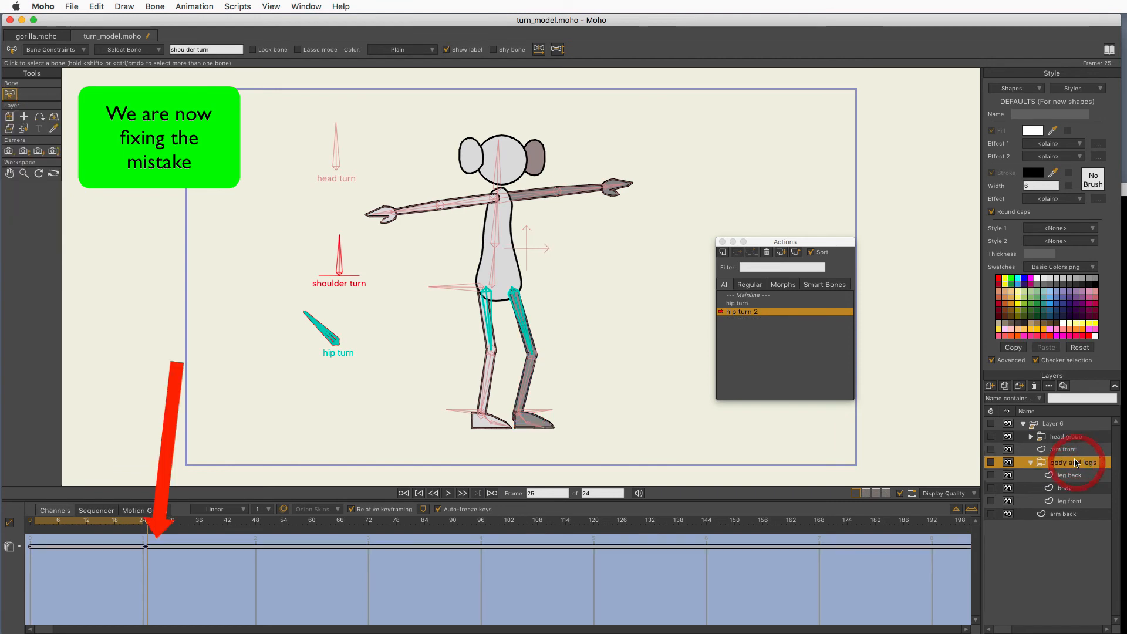
{"action": "left_click_drag", "start_coordinate": [147, 523], "coordinate": [30, 528]}
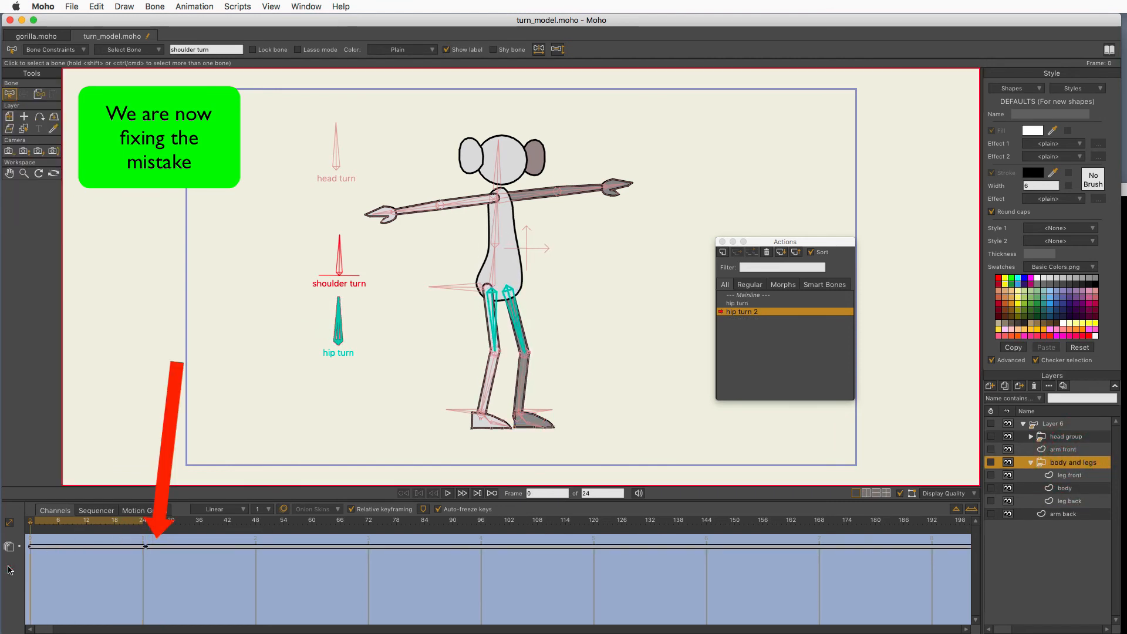
{"action": "left_click", "coordinate": [767, 297]}
{"action": "double_click", "coordinate": [755, 296]}
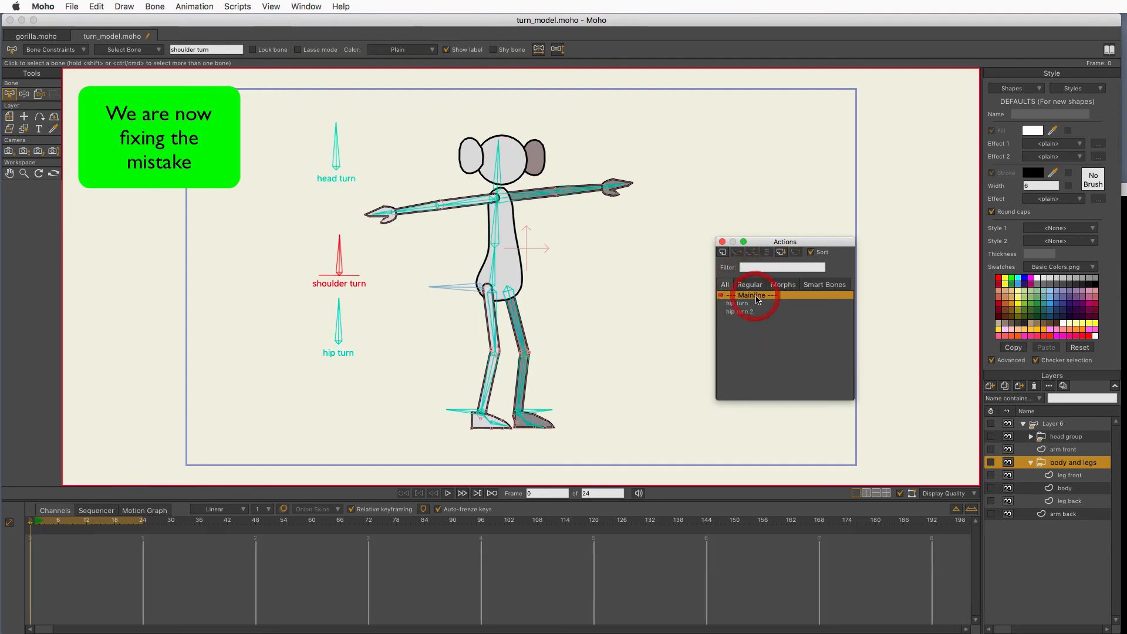
Step: At frame 18, rotate Layer 6's head turn, shoulder turn and hip turn bones counterclockwise to test all layer swaps together
{"action": "left_click_drag", "start_coordinate": [69, 522], "coordinate": [113, 517]}
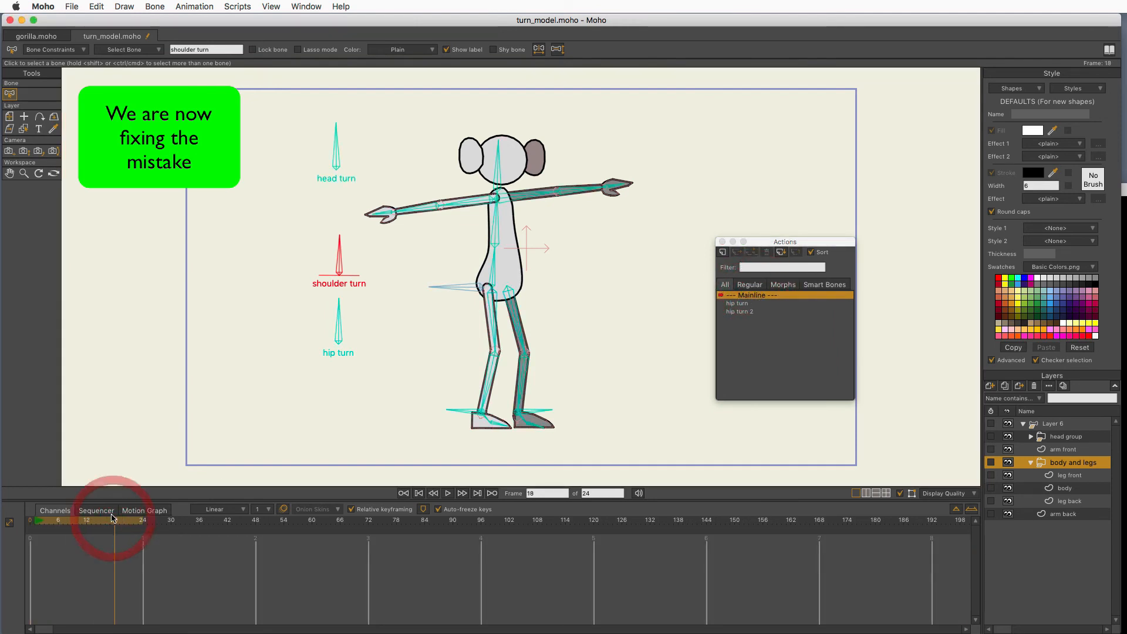
{"action": "left_click", "coordinate": [1029, 437]}
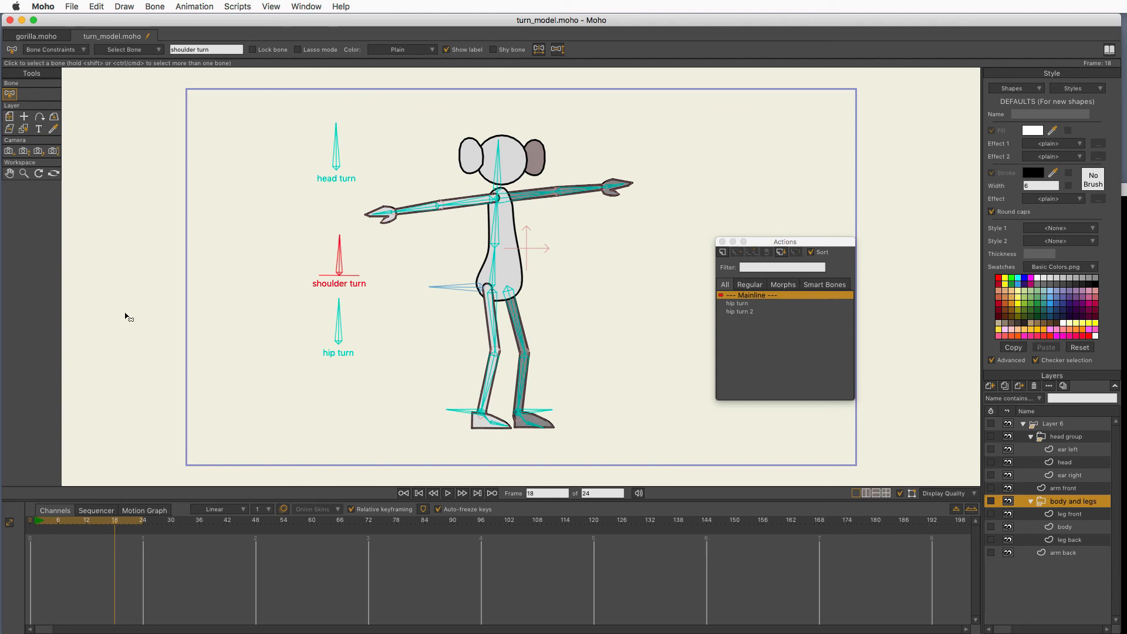
{"action": "left_click", "coordinate": [1079, 423]}
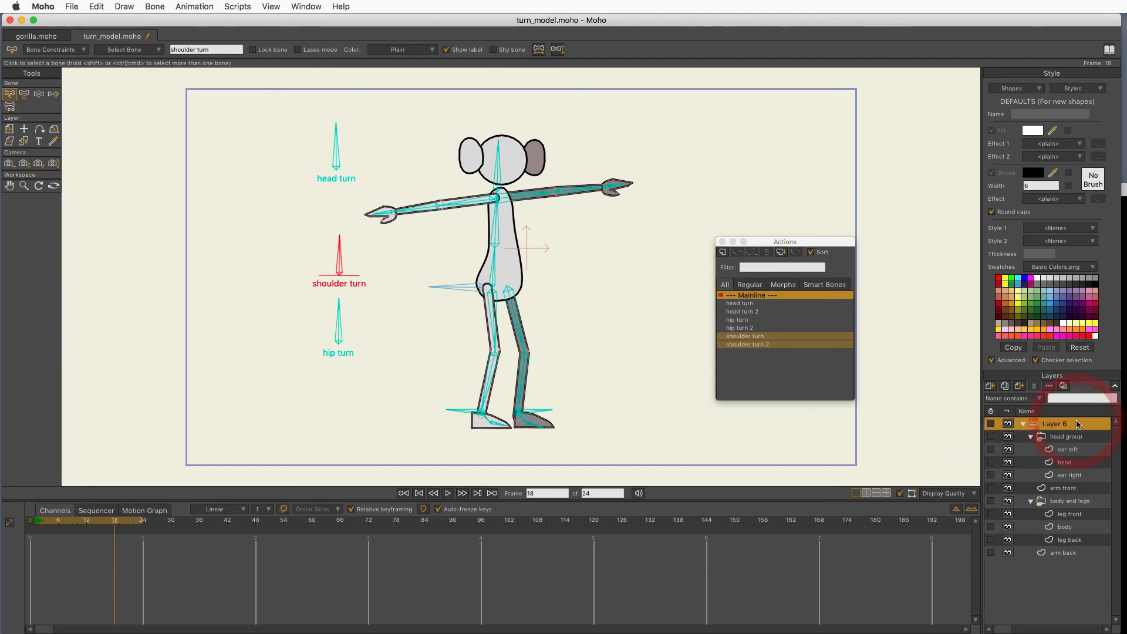
{"action": "left_click", "coordinate": [24, 94]}
{"action": "left_click_drag", "start_coordinate": [332, 141], "coordinate": [308, 174]}
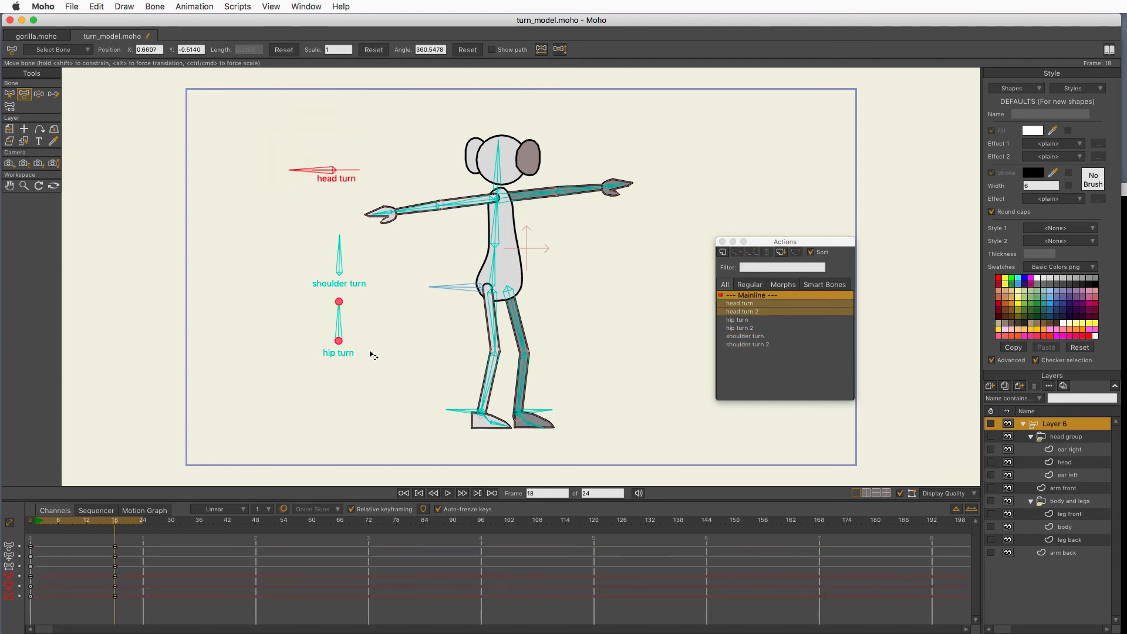
{"action": "left_click_drag", "start_coordinate": [341, 257], "coordinate": [307, 274]}
{"action": "left_click_drag", "start_coordinate": [338, 314], "coordinate": [314, 329]}
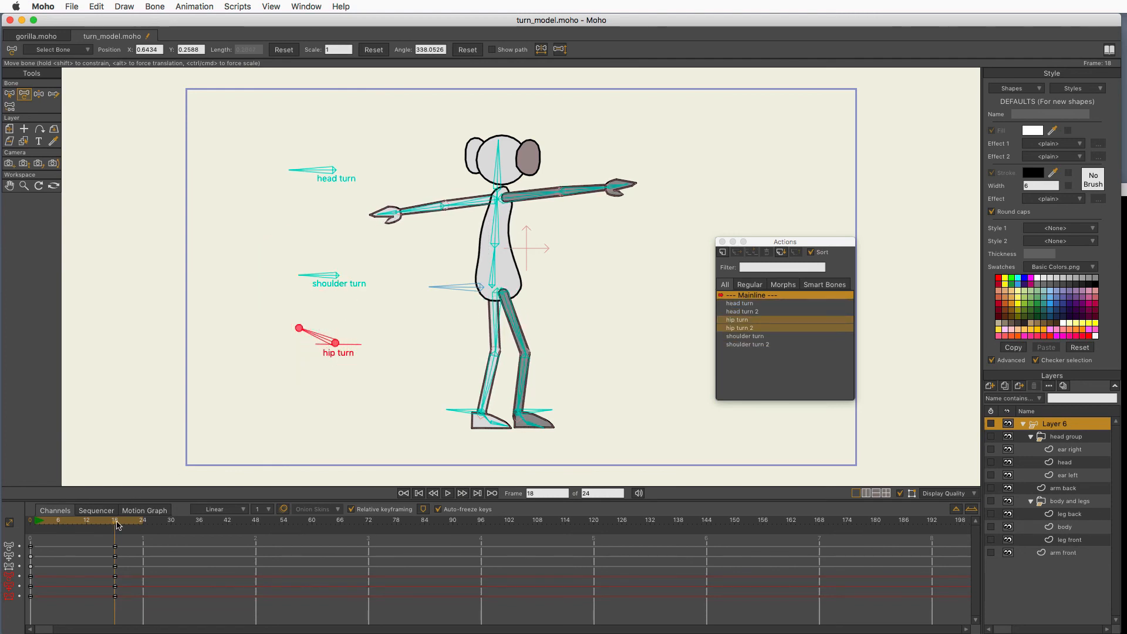
Step: Rotate the hip turn bone, the shoulder turn bone at frame 33 and the head turn bone at frame 40 back clockwise to test independent swaps
{"action": "left_click", "coordinate": [141, 522]}
{"action": "left_click_drag", "start_coordinate": [141, 523], "coordinate": [140, 527]}
{"action": "left_click_drag", "start_coordinate": [315, 334], "coordinate": [338, 328]}
{"action": "left_click_drag", "start_coordinate": [139, 524], "coordinate": [185, 522]}
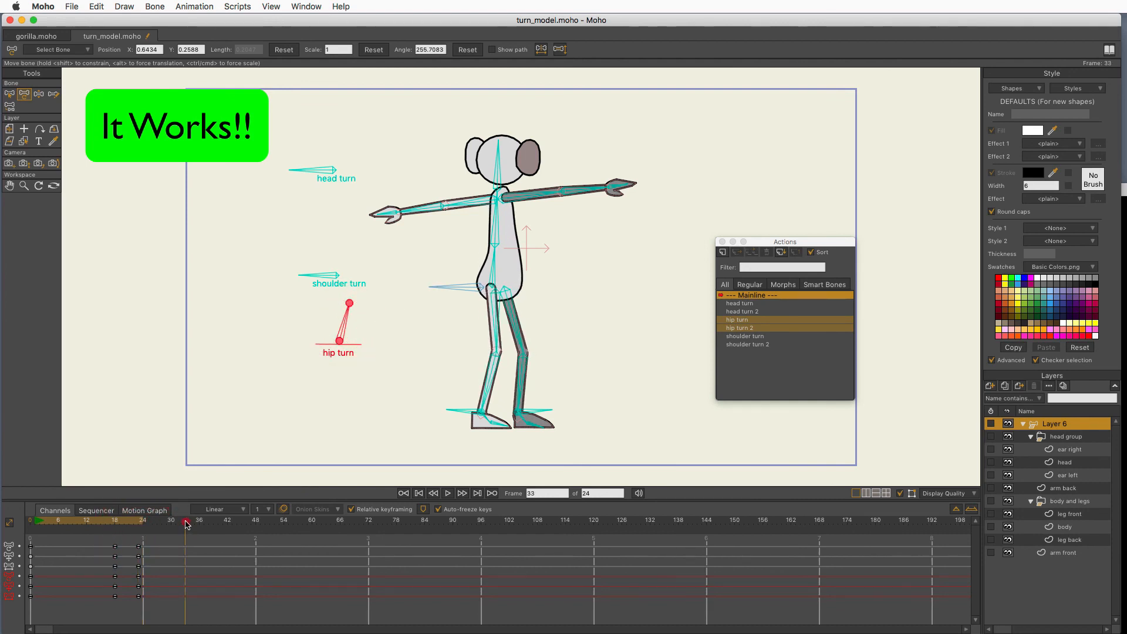
{"action": "left_click_drag", "start_coordinate": [311, 275], "coordinate": [352, 263]}
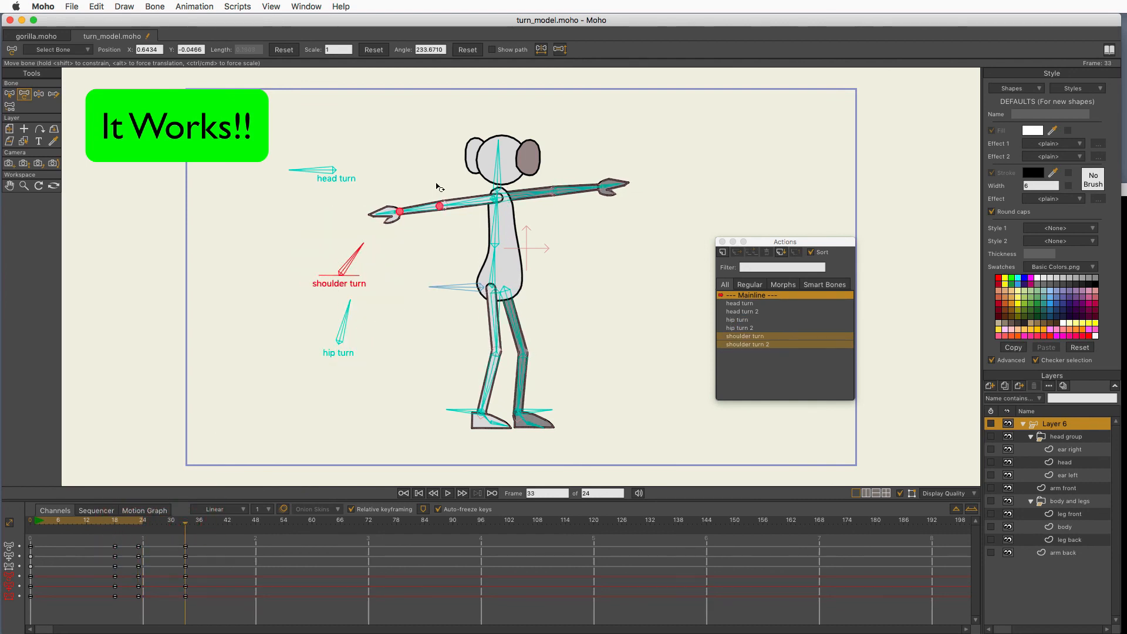
{"action": "left_click_drag", "start_coordinate": [197, 524], "coordinate": [218, 524]}
{"action": "left_click_drag", "start_coordinate": [317, 171], "coordinate": [352, 140]}
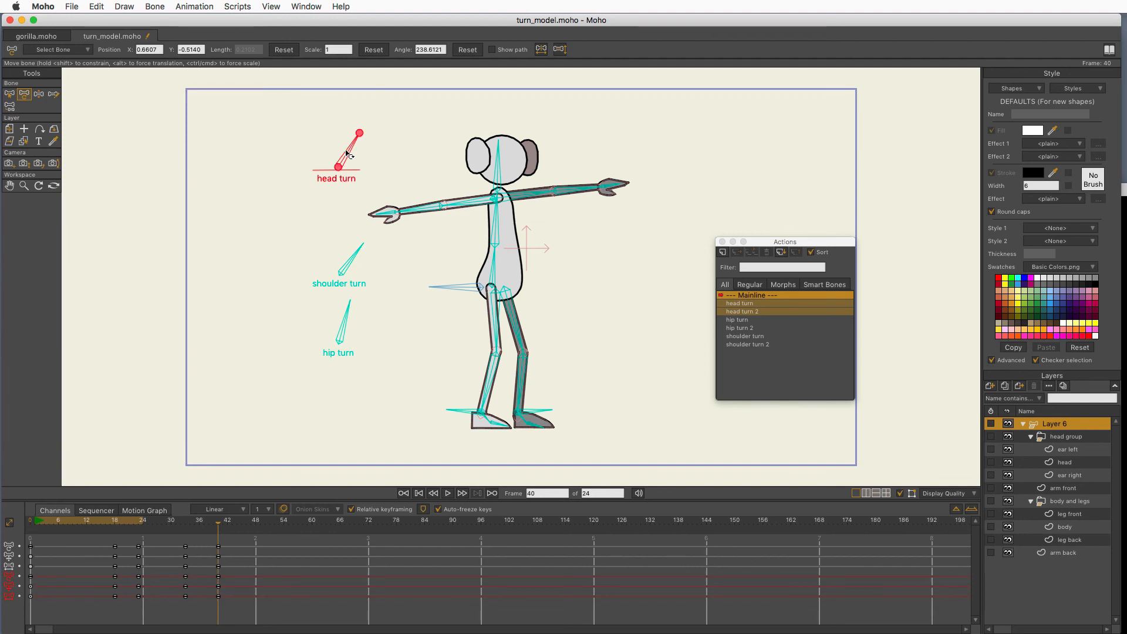
Step: Delete all the test keyframes of the turn bones from the Mainline timeline
{"action": "left_click", "coordinate": [345, 320]}
{"action": "left_click_drag", "start_coordinate": [232, 542], "coordinate": [93, 617]}
{"action": "key", "text": "BackSpace"}
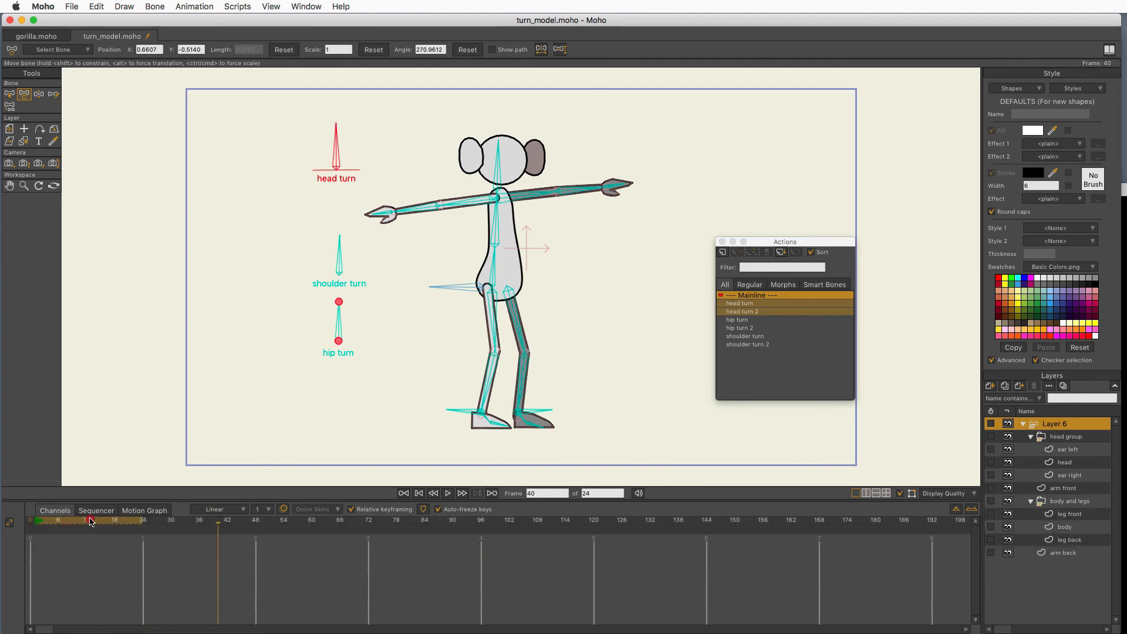
Step: At frame 24, rotate the head turn bone counterclockwise to an angle of about 332°
{"action": "left_click_drag", "start_coordinate": [88, 520], "coordinate": [143, 522]}
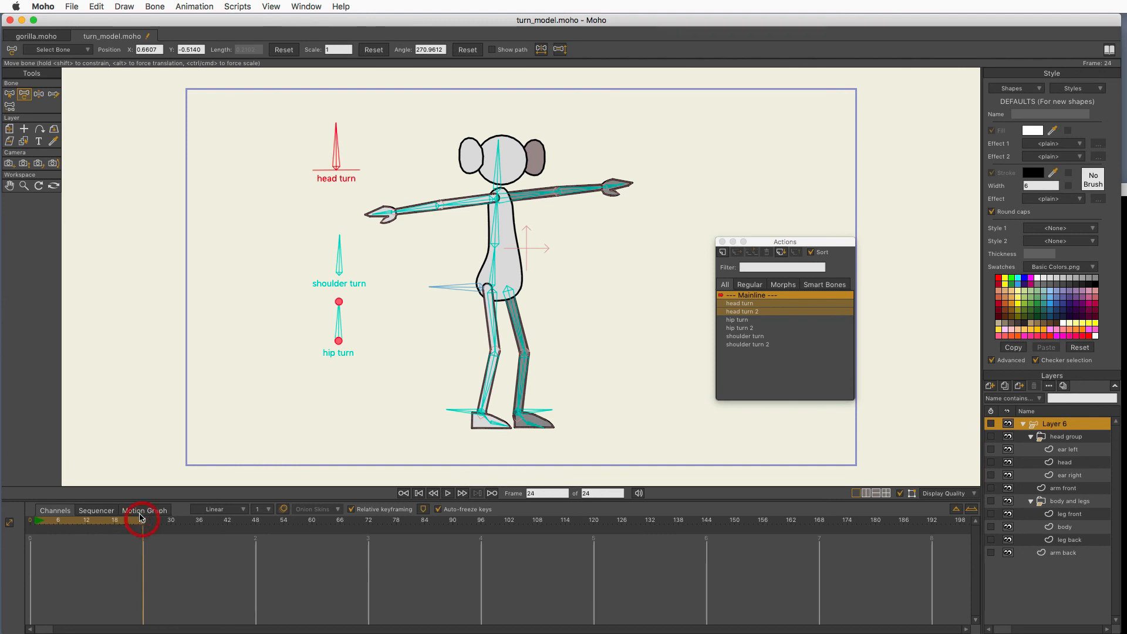
{"action": "left_click", "coordinate": [346, 136]}
{"action": "left_click_drag", "start_coordinate": [336, 146], "coordinate": [309, 155]}
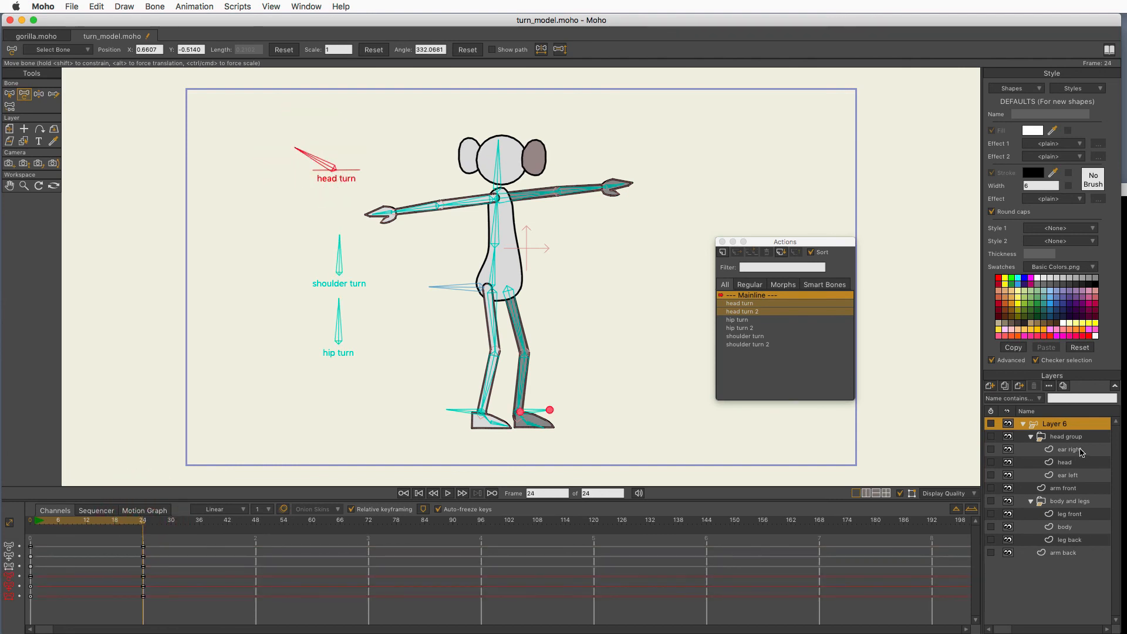
Step: Examine the ear right and ear left layers' order in the head group at frame 24
{"action": "left_click", "coordinate": [1078, 451]}
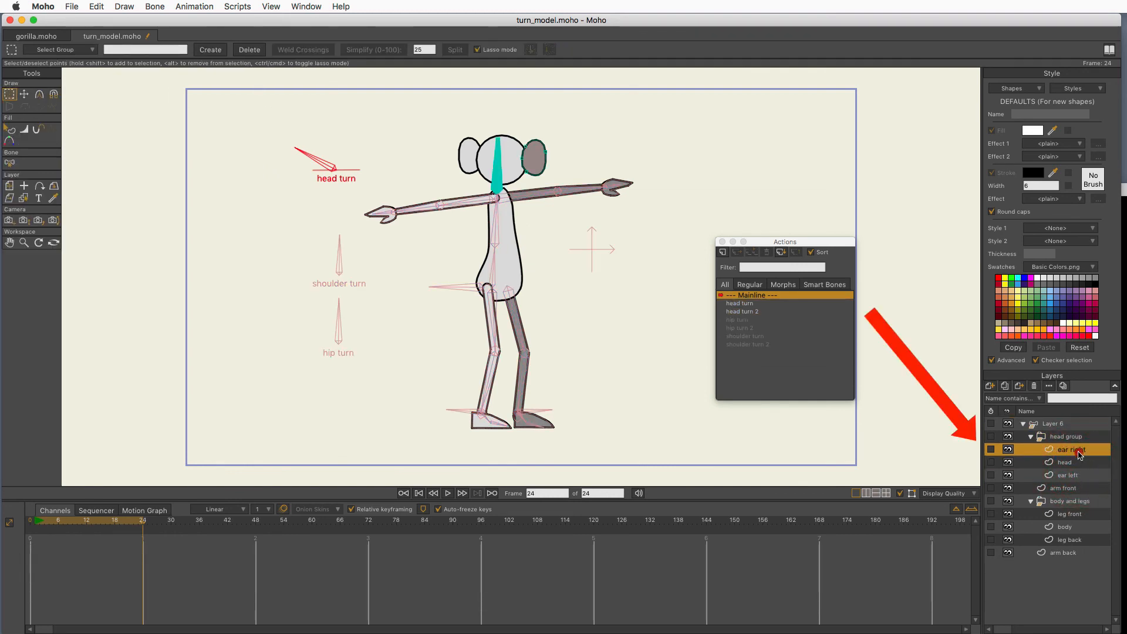
{"action": "mouse_move", "coordinate": [1079, 451]}
{"action": "left_mouse_down"}
{"action": "mouse_move", "coordinate": [1077, 475]}
{"action": "mouse_move", "coordinate": [1076, 452]}
{"action": "left_mouse_up"}
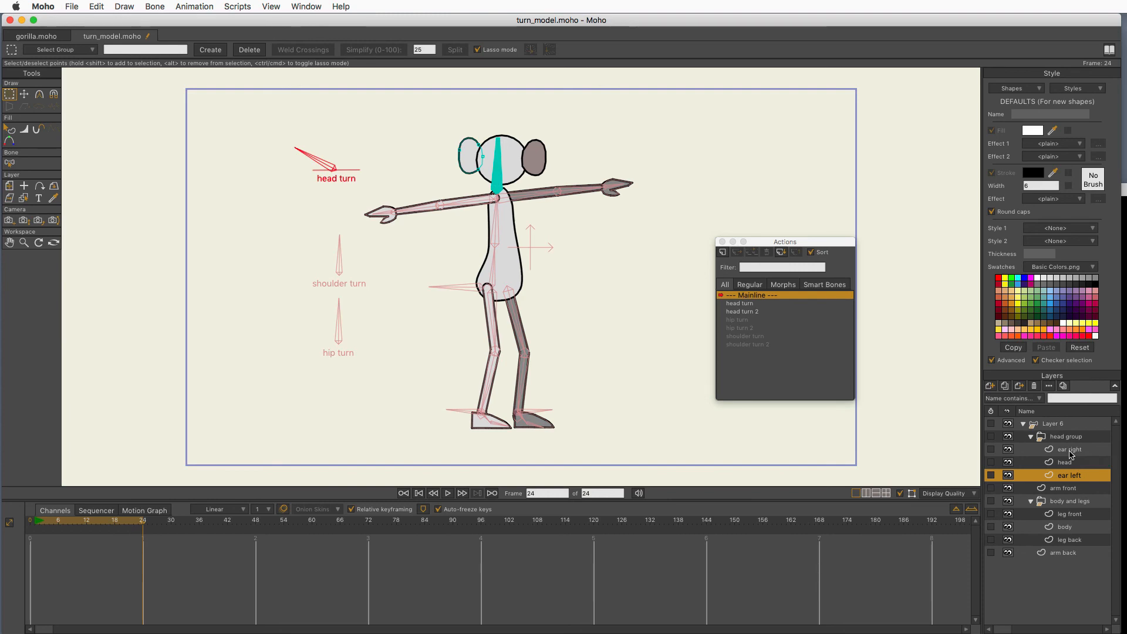
{"action": "key", "text": "shift+super"}
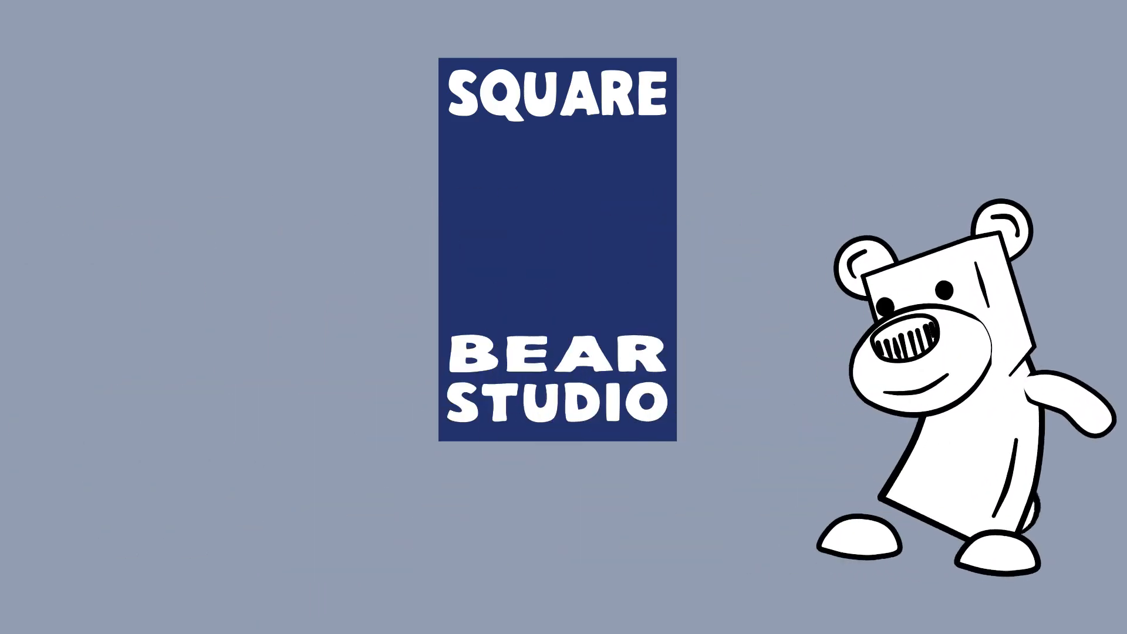